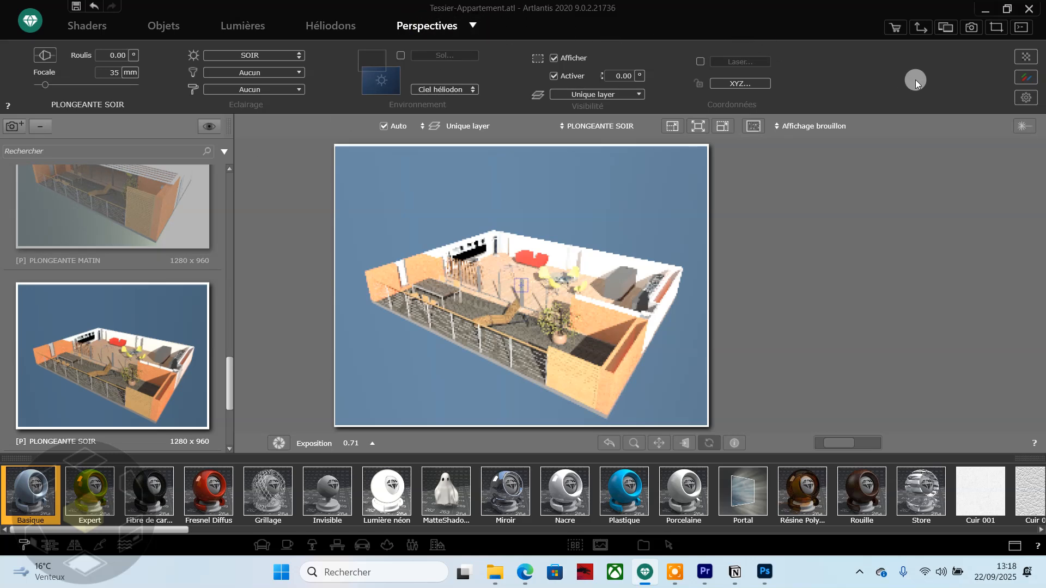
- Open the final render settings for the PLONGEANTE SOIR view and set the resolution to 150 ppp
{"action": "left_click", "coordinate": [970, 27]}
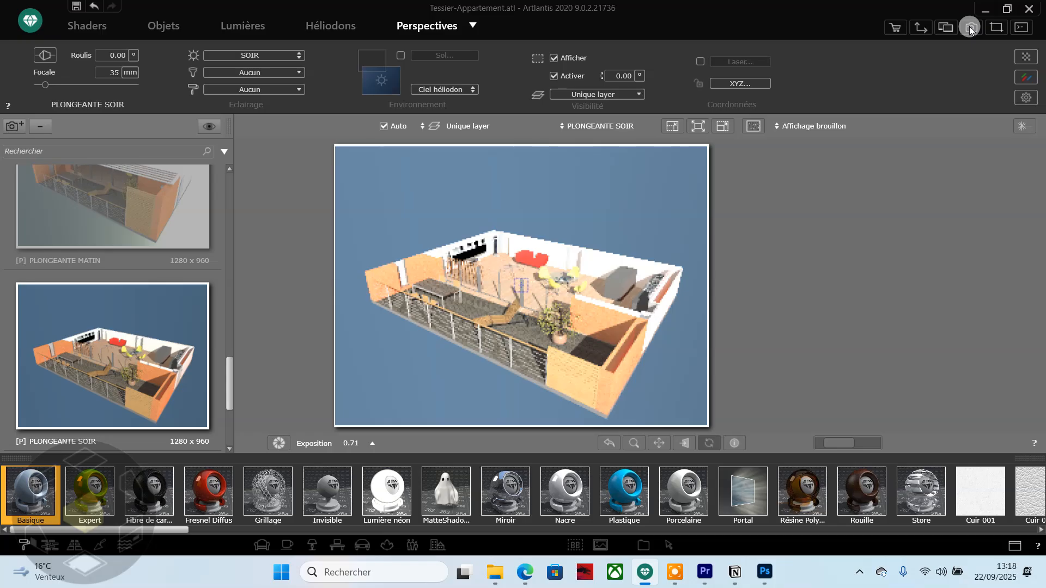
{"action": "left_click", "coordinate": [970, 27]}
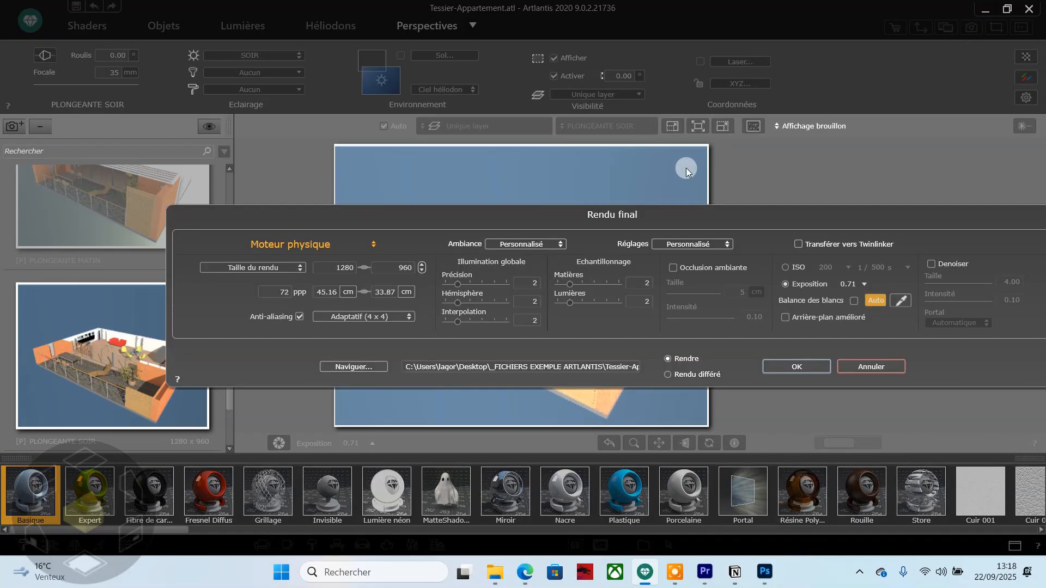
{"action": "left_click_drag", "start_coordinate": [711, 210], "coordinate": [681, 68]}
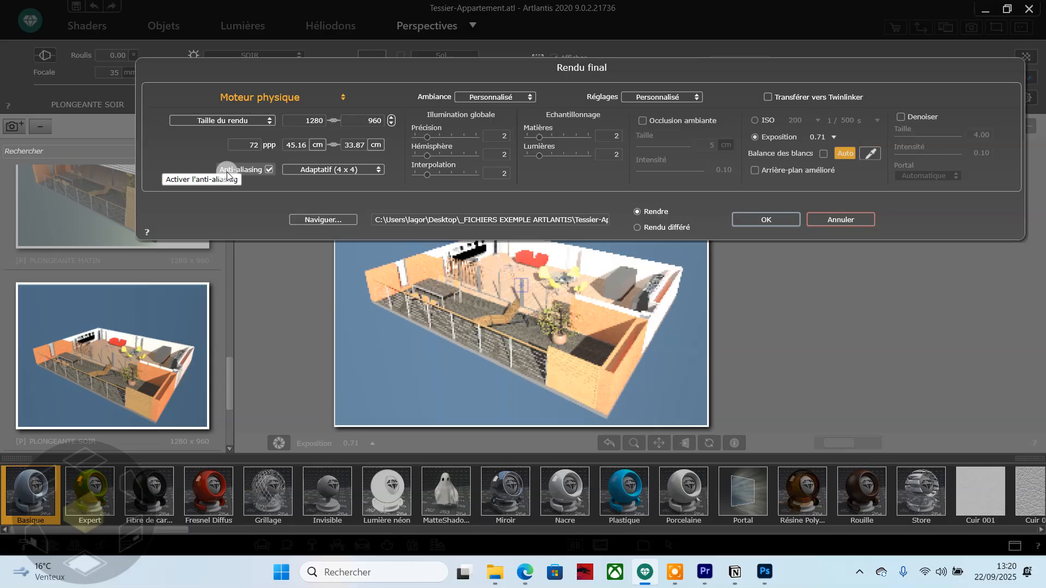
{"action": "double_click", "coordinate": [255, 143]}
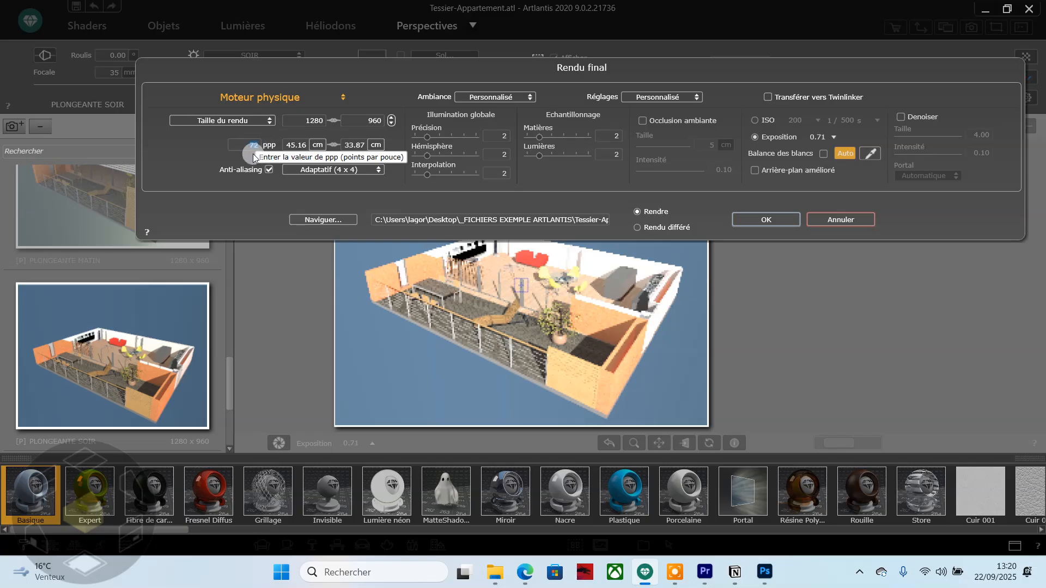
{"action": "type", "text": "150"}
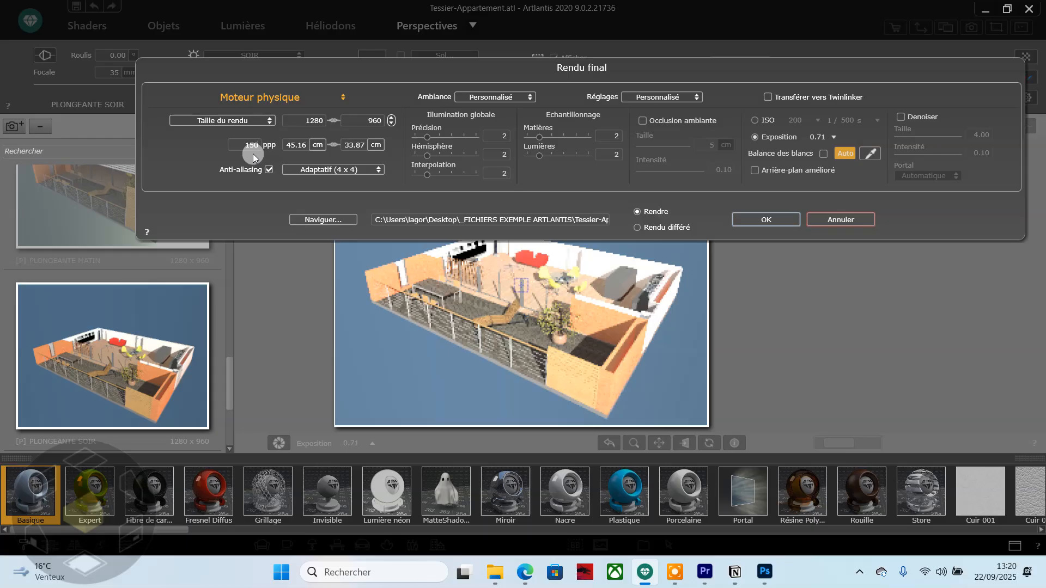
{"action": "left_click", "coordinate": [178, 162]}
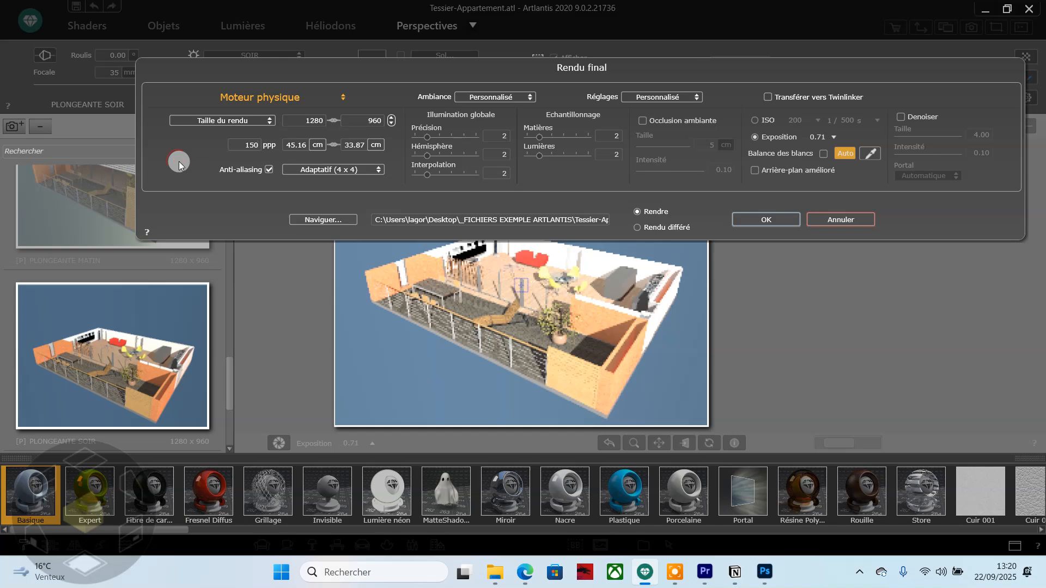
- Set the render's print width to 42 cm, keeping the proportions linked
{"action": "left_click", "coordinate": [301, 145]}
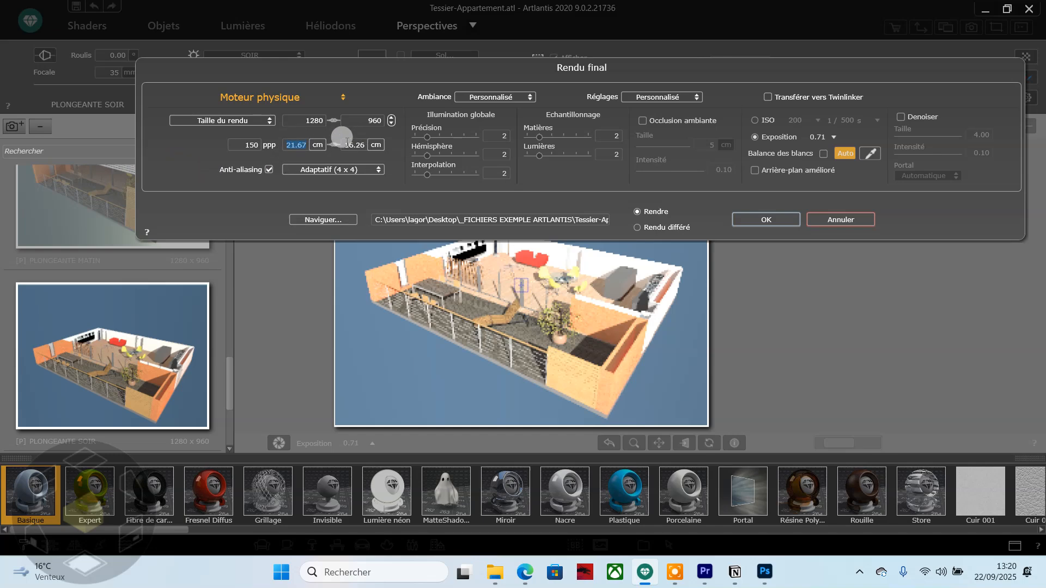
{"action": "left_click", "coordinate": [303, 142]}
{"action": "left_click_drag", "start_coordinate": [301, 143], "coordinate": [274, 142]}
{"action": "type", "text": "42"}
{"action": "left_click", "coordinate": [332, 145]}
{"action": "left_click", "coordinate": [333, 145]}
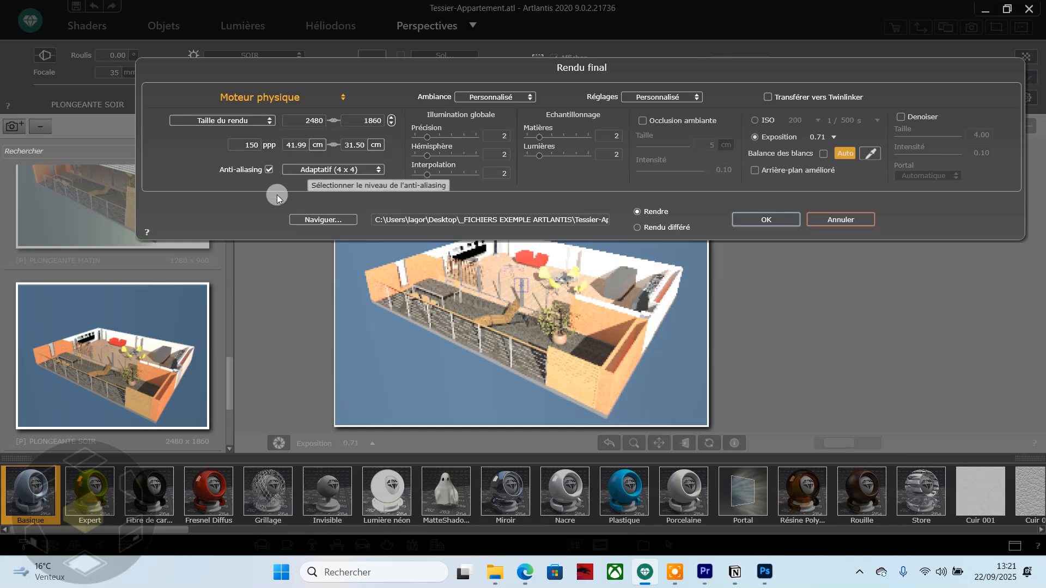
{"action": "left_click", "coordinate": [251, 191]}
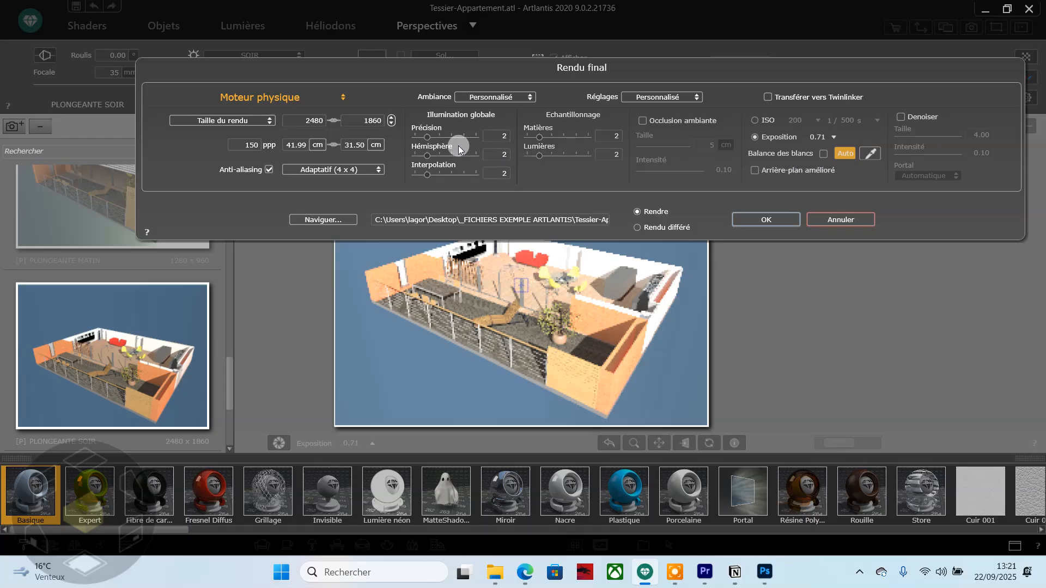
- Set the render ambience to Extérieur and the settings preset to Qualité
{"action": "left_click", "coordinate": [528, 98]}
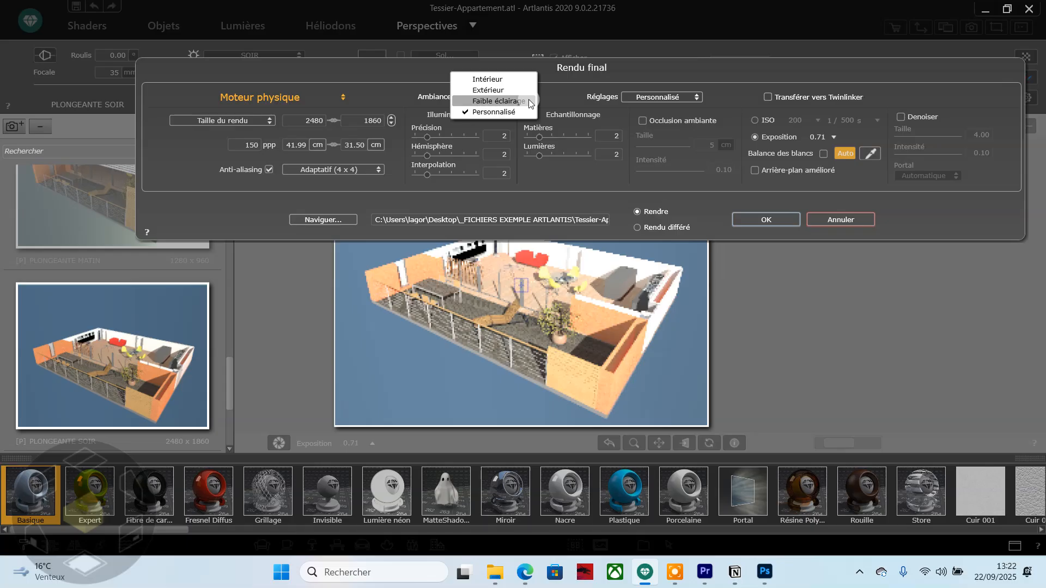
{"action": "left_click", "coordinate": [498, 91]}
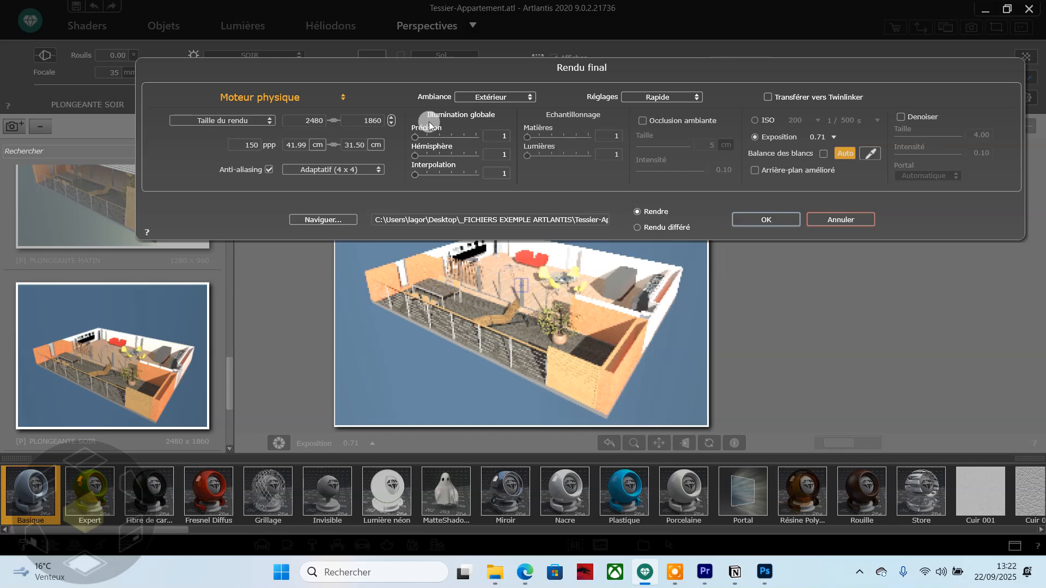
{"action": "left_click", "coordinate": [690, 97]}
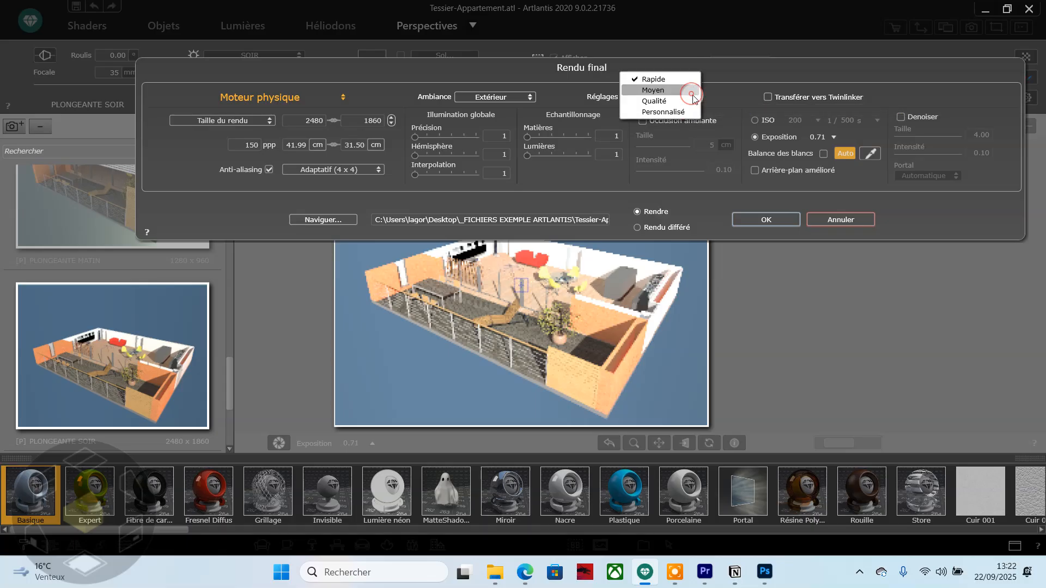
{"action": "left_click", "coordinate": [664, 103]}
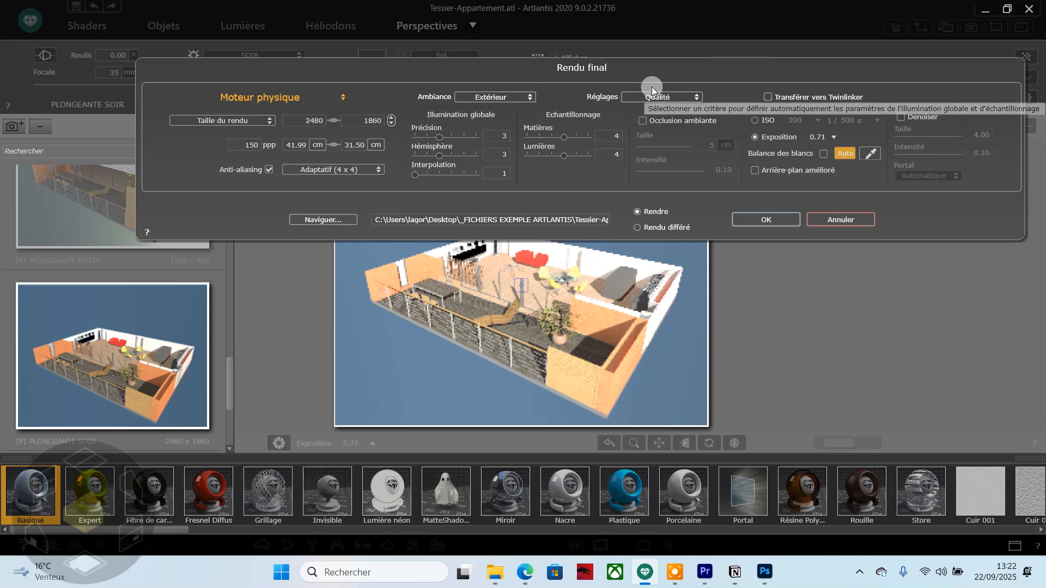
{"action": "left_click", "coordinate": [683, 97]}
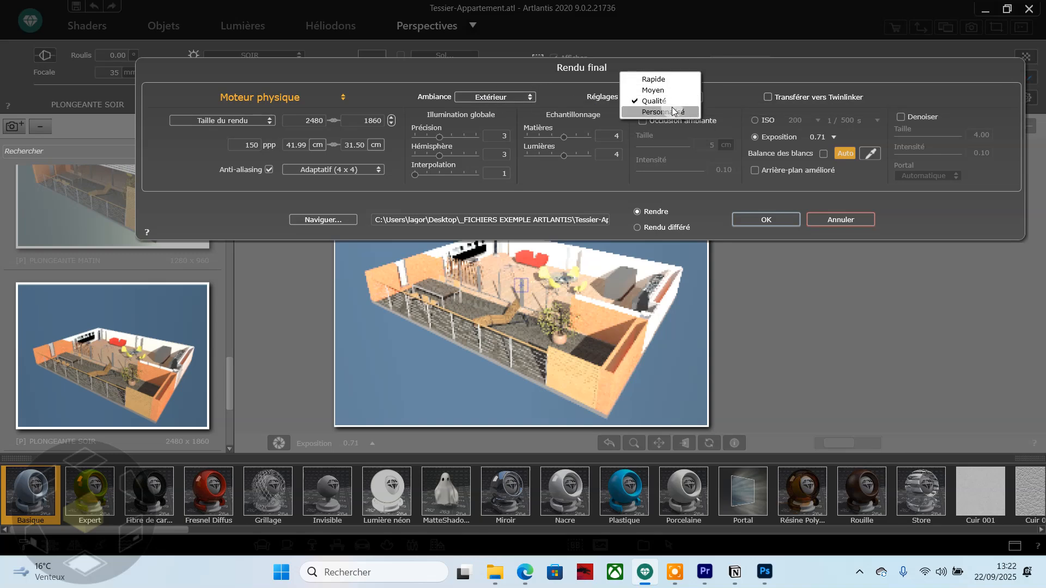
{"action": "left_click", "coordinate": [654, 101]}
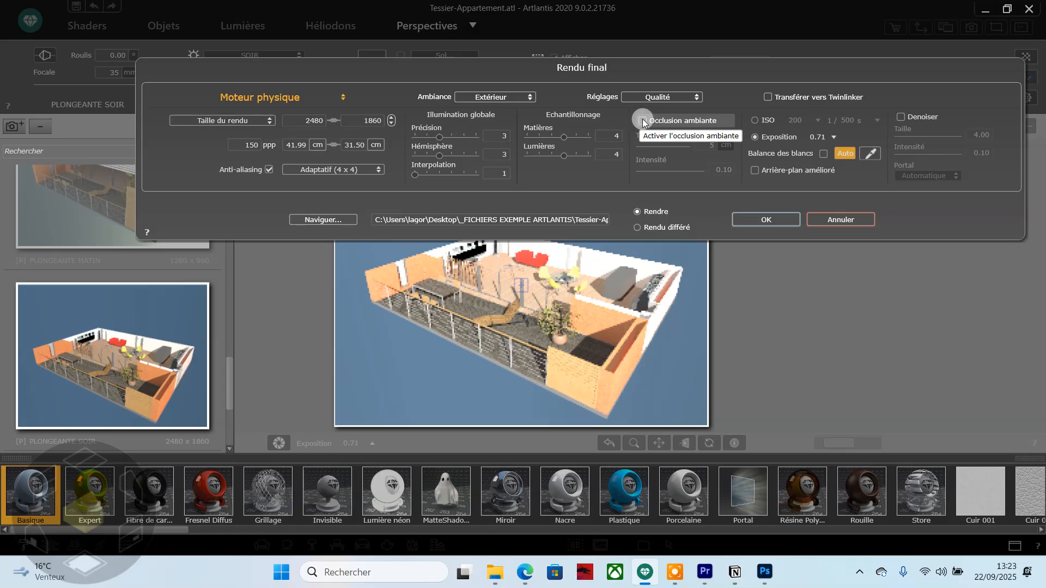
- Enable ambient occlusion for the render and lower the exposure to 0.22
{"action": "left_click", "coordinate": [642, 119]}
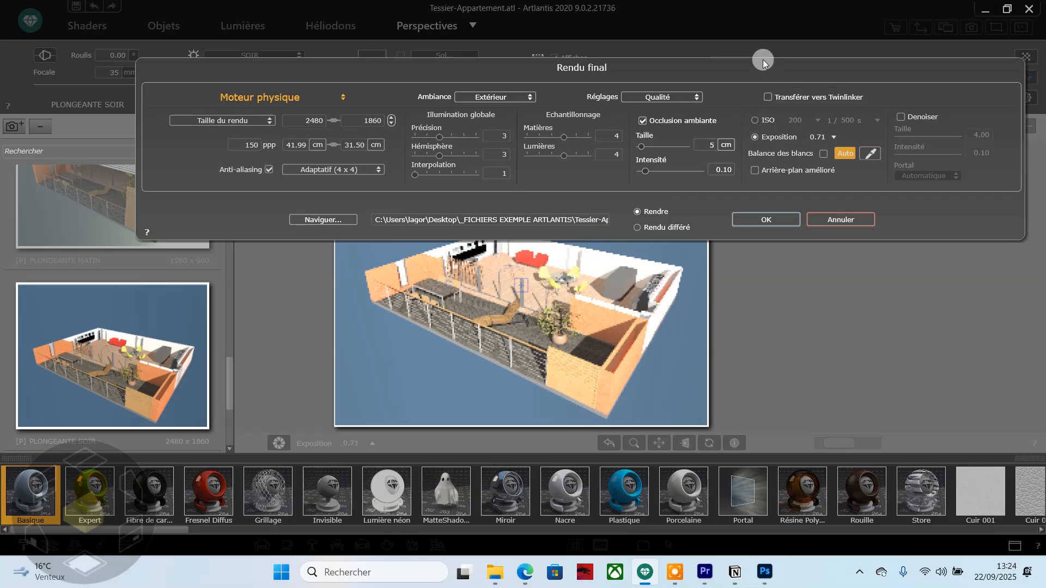
{"action": "left_click_drag", "start_coordinate": [760, 61], "coordinate": [697, 26]}
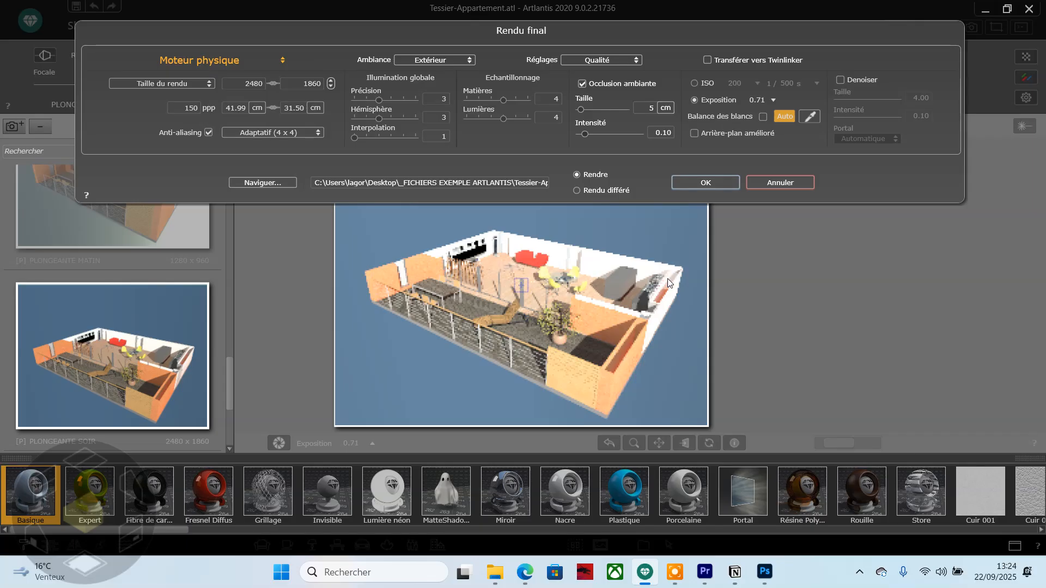
{"action": "left_click", "coordinate": [595, 111]}
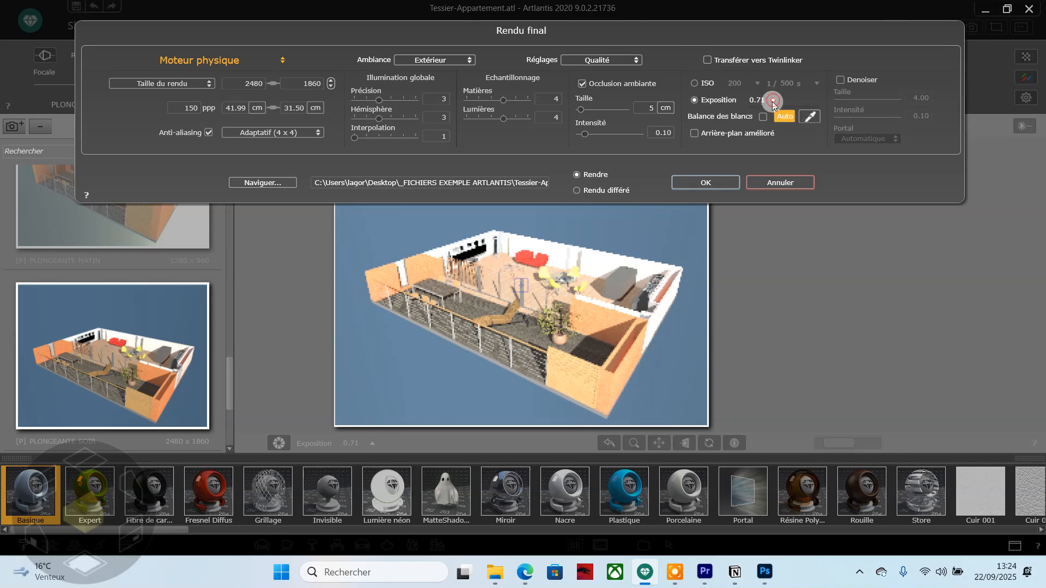
{"action": "left_click_drag", "start_coordinate": [773, 102], "coordinate": [760, 117]}
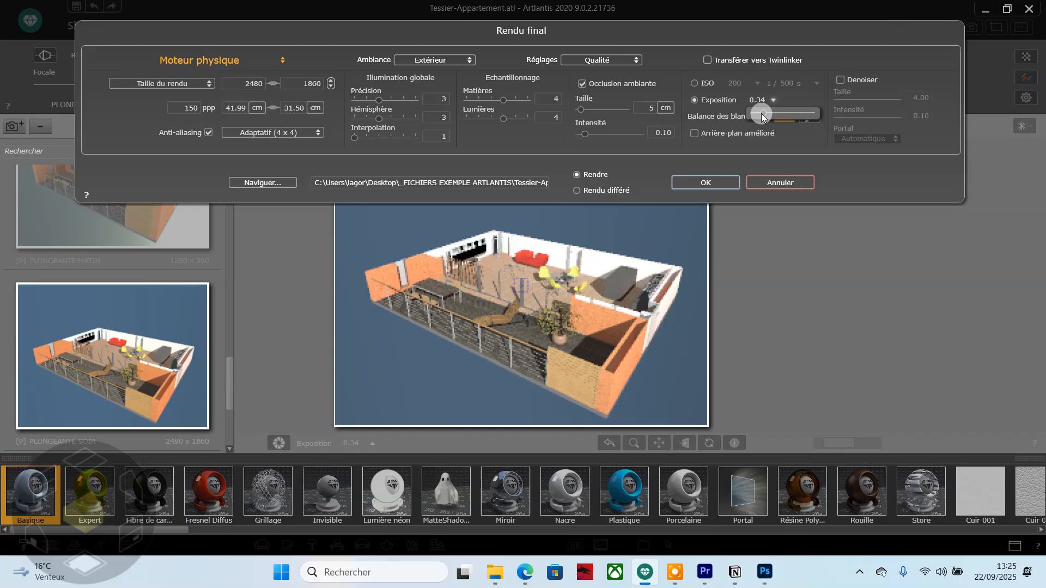
{"action": "left_click_drag", "start_coordinate": [760, 114], "coordinate": [757, 113]}
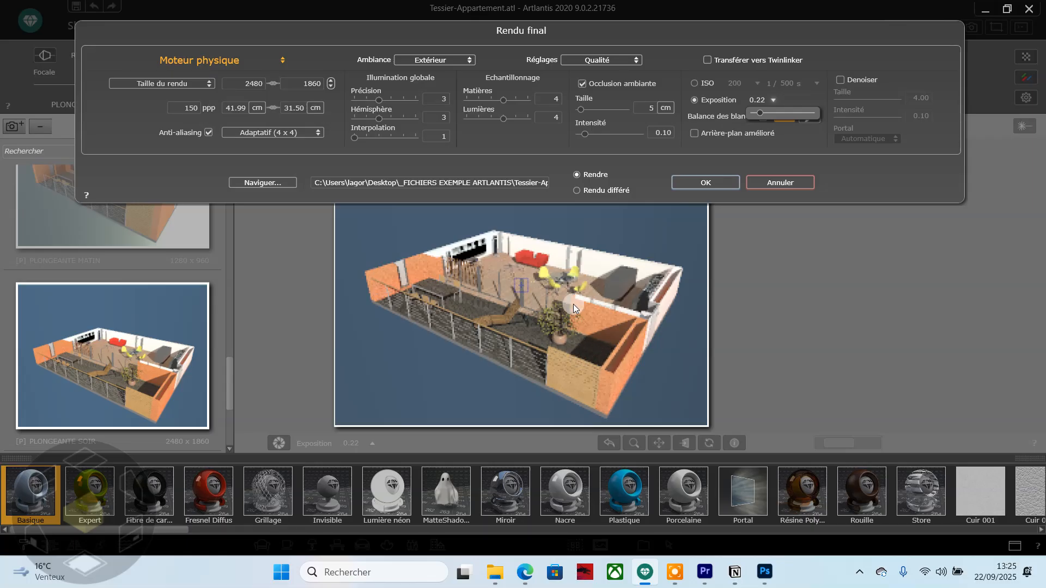
{"action": "left_click", "coordinate": [799, 147]}
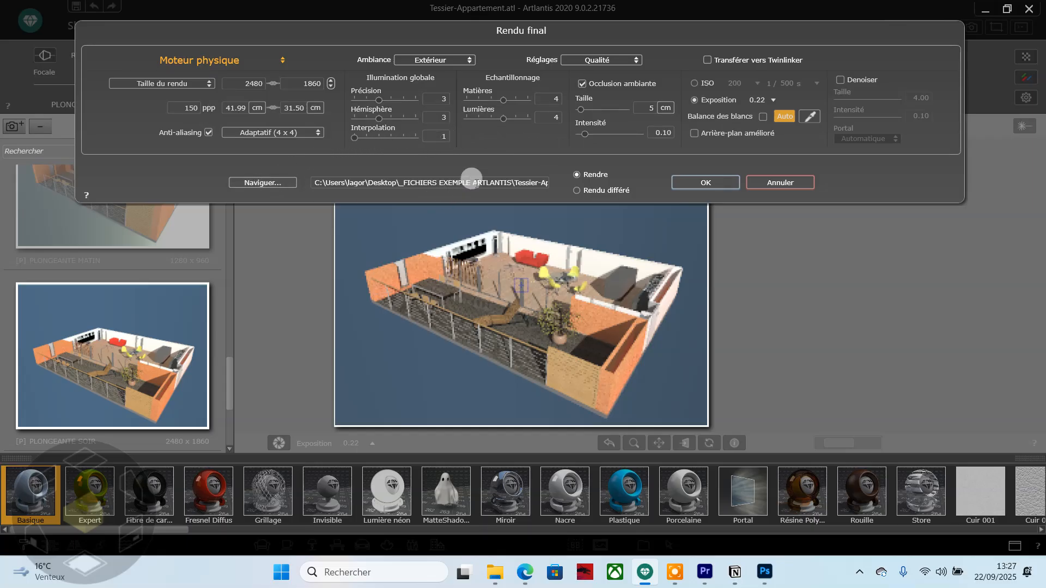
- Choose Photoshop (*.psd) as the file format for the PLONGEANTE SOIR render output
{"action": "left_click", "coordinate": [275, 185]}
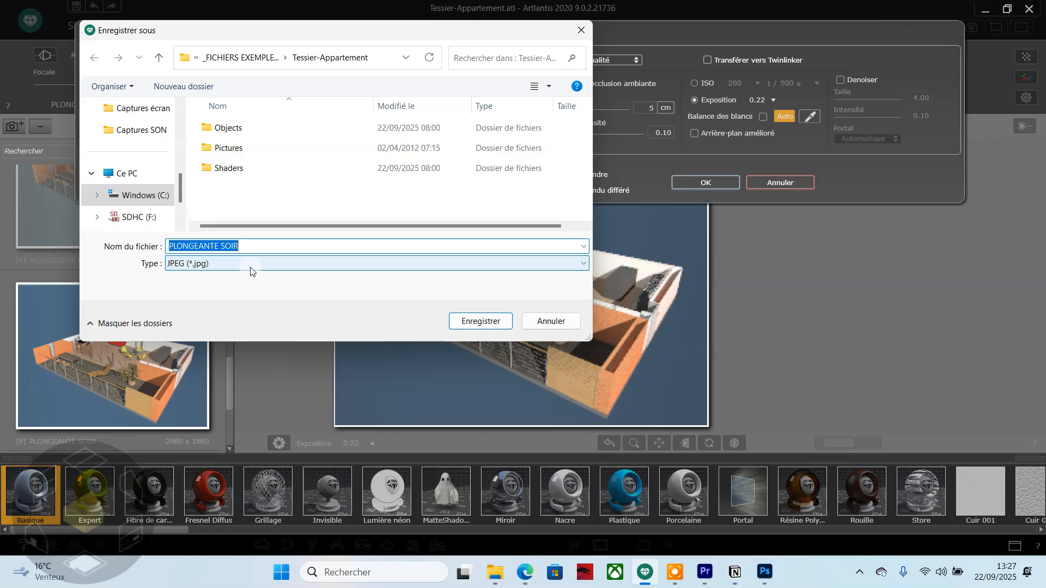
{"action": "left_click", "coordinate": [251, 270]}
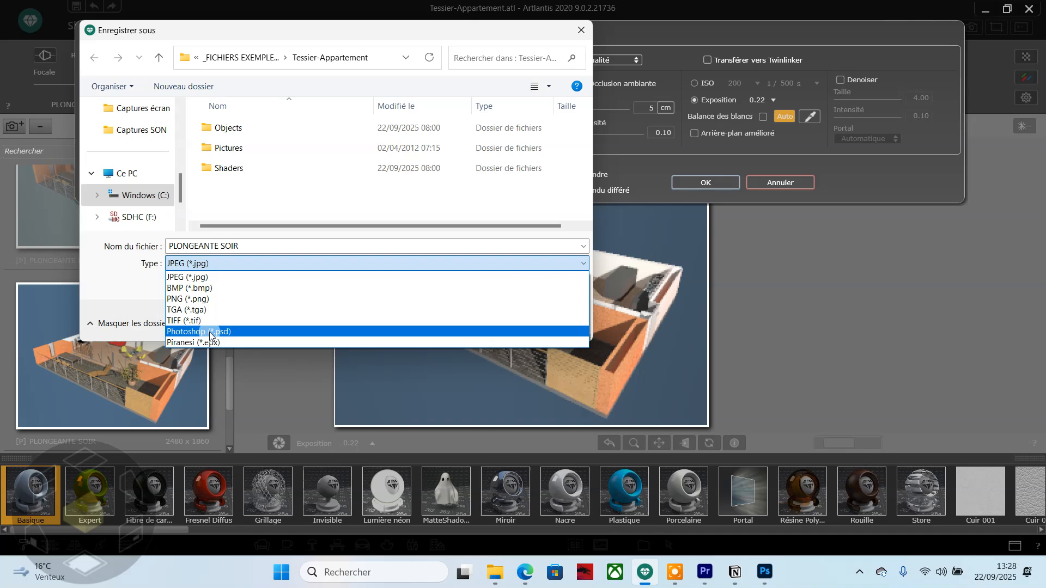
{"action": "left_click", "coordinate": [209, 332]}
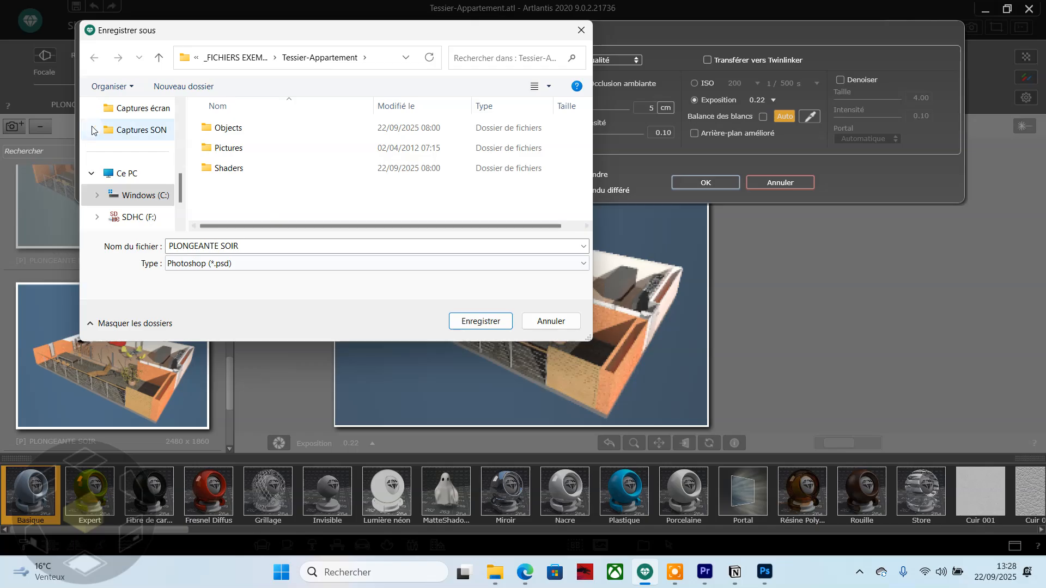
- Set the _FORMATION ARTLANTIS AADOC folder on the desktop as the destination for PLONGEANTE SOIR and launch the final render
{"action": "left_click", "coordinate": [134, 178]}
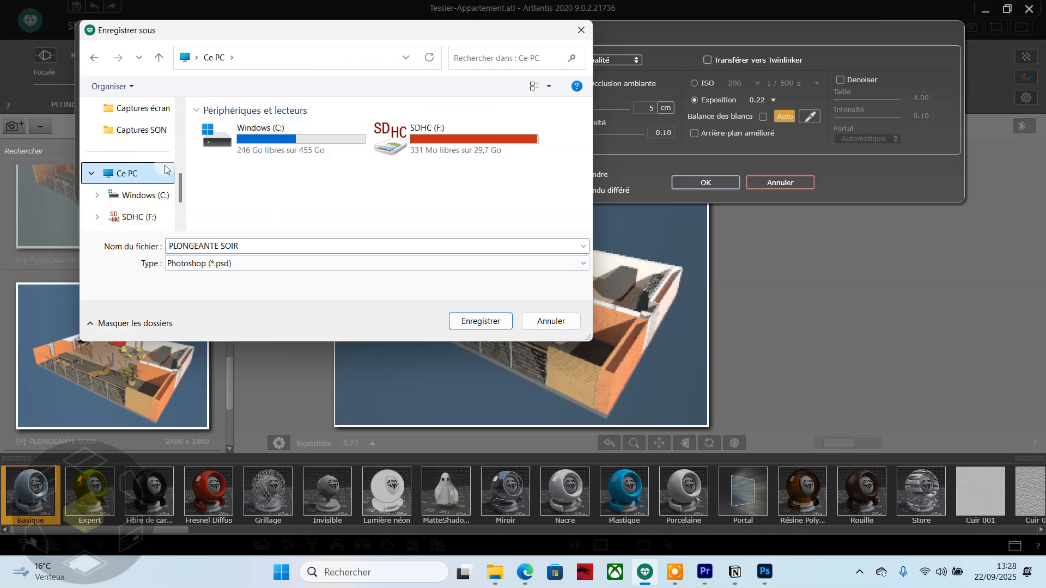
{"action": "scroll", "coordinate": [141, 170], "scroll_direction": "up", "scroll_amount": 3}
{"action": "scroll", "coordinate": [142, 170], "scroll_direction": "up", "scroll_amount": 1}
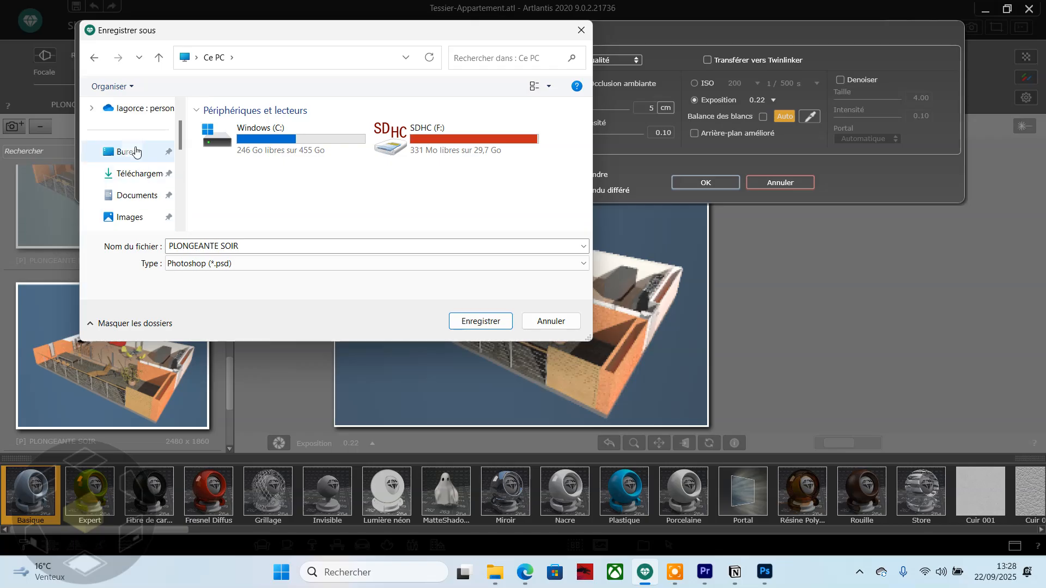
{"action": "left_click", "coordinate": [135, 152]}
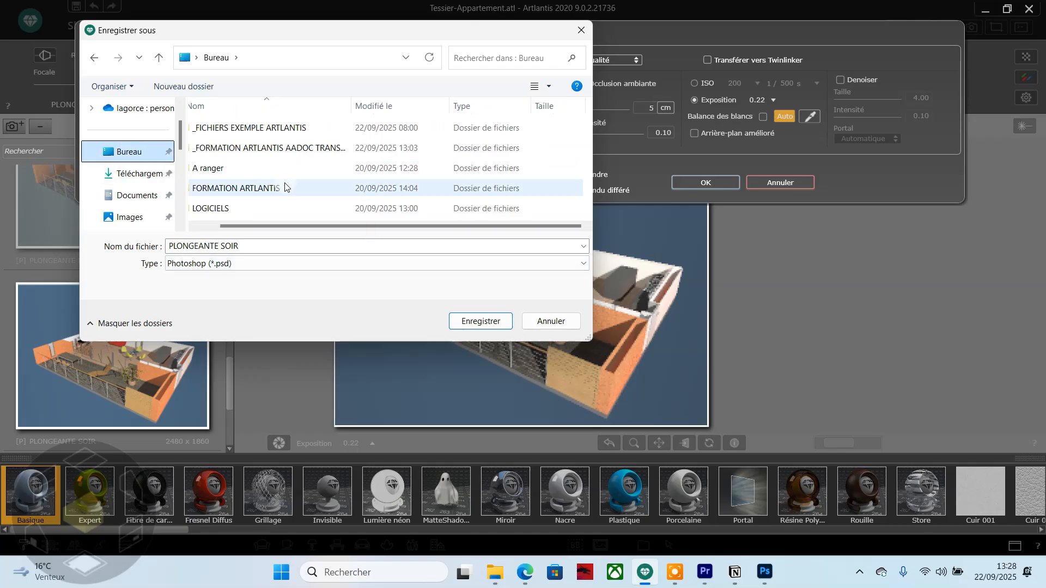
{"action": "left_click", "coordinate": [237, 154]}
{"action": "double_click", "coordinate": [236, 154]}
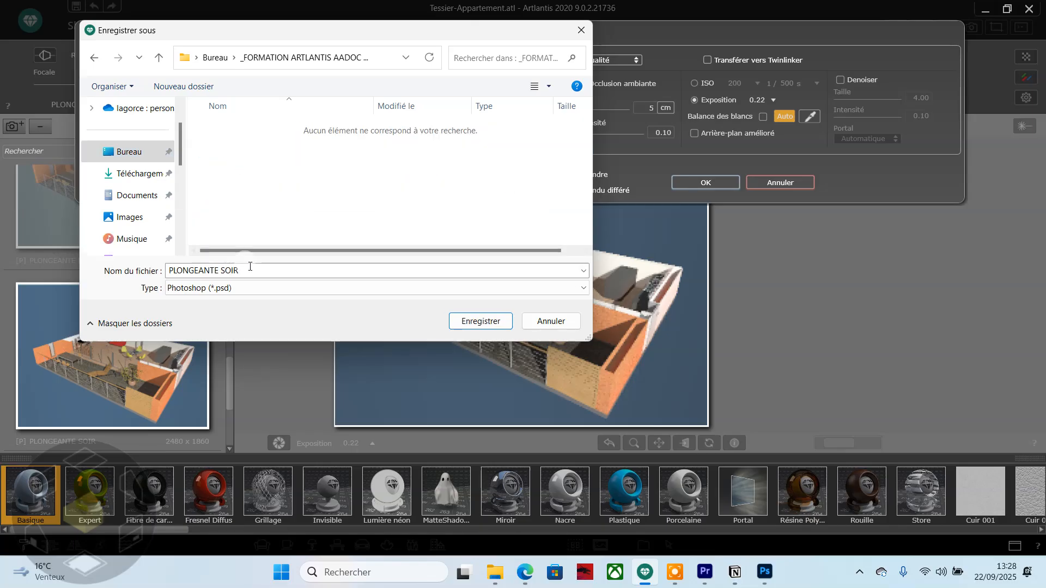
{"action": "left_click", "coordinate": [251, 269]}
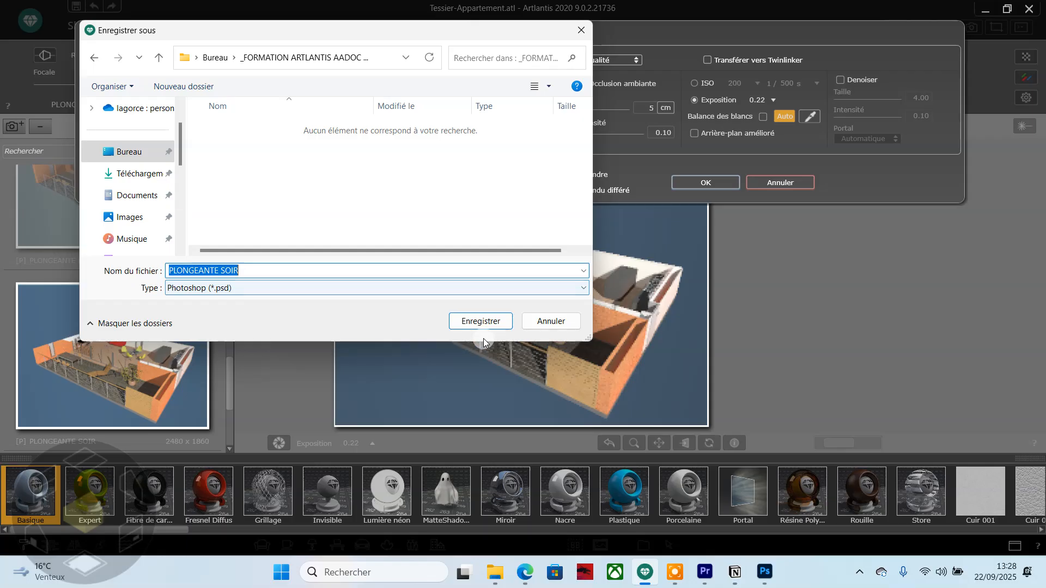
{"action": "left_click", "coordinate": [478, 322]}
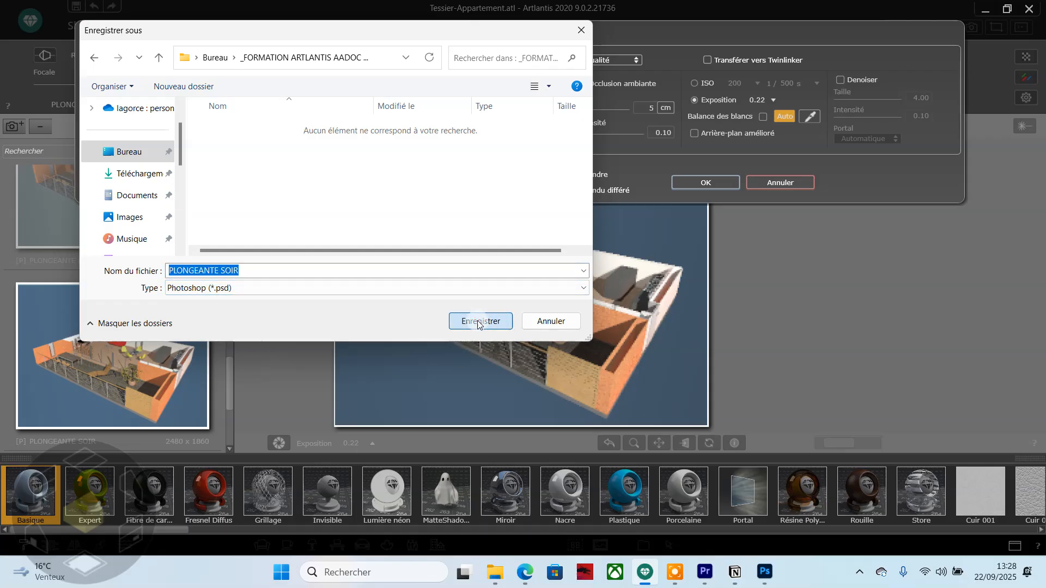
{"action": "left_click", "coordinate": [704, 186]}
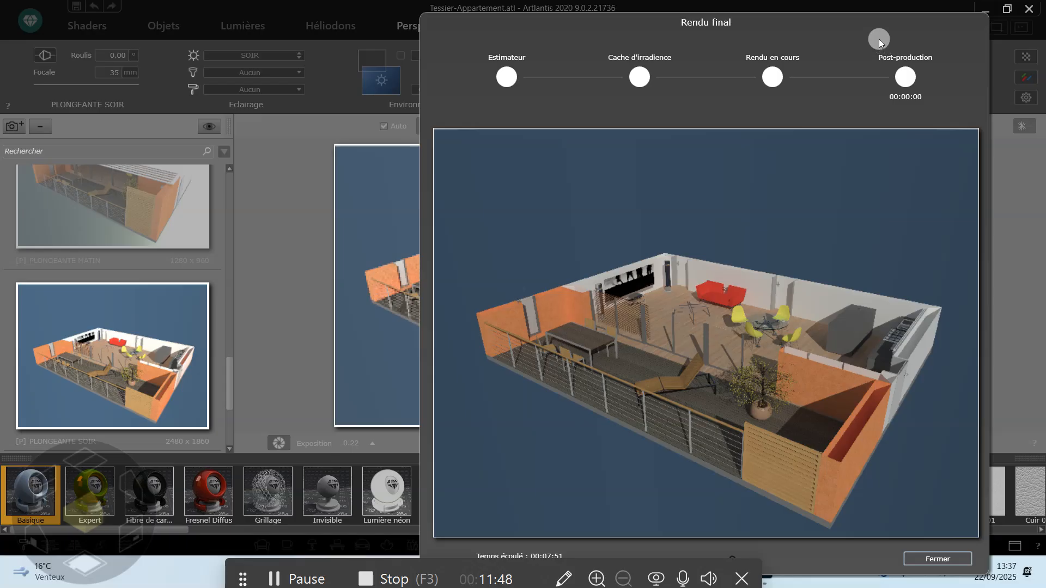
- Switch to Photoshop with PLONGEANTE SOIR.psd open and detach the layers list as a floating window over the image
{"action": "left_click", "coordinate": [834, 578]}
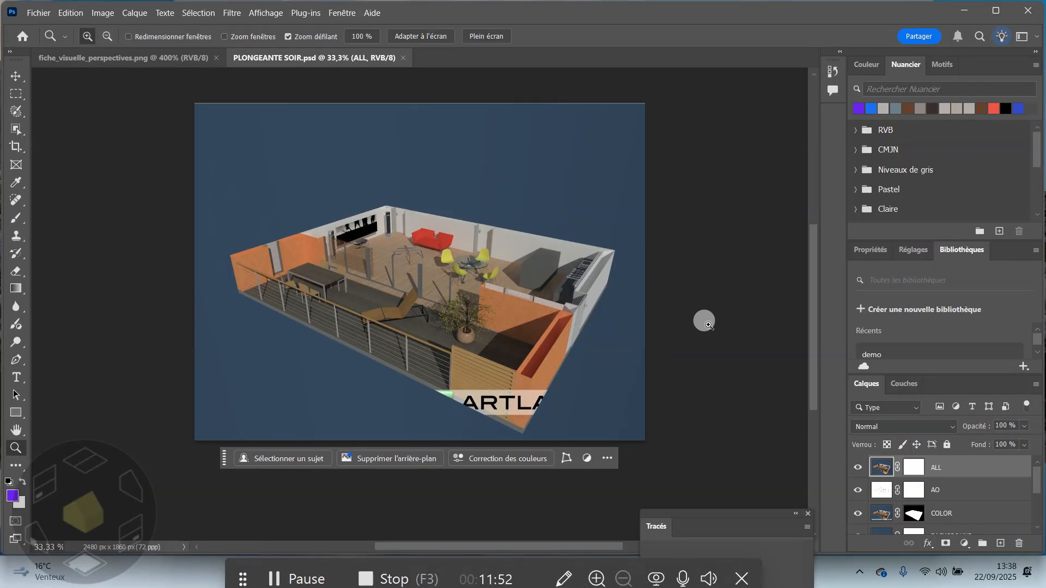
{"action": "scroll", "coordinate": [500, 257], "scroll_direction": "up", "scroll_amount": 1}
{"action": "scroll", "coordinate": [467, 255], "scroll_direction": "down", "scroll_amount": 1}
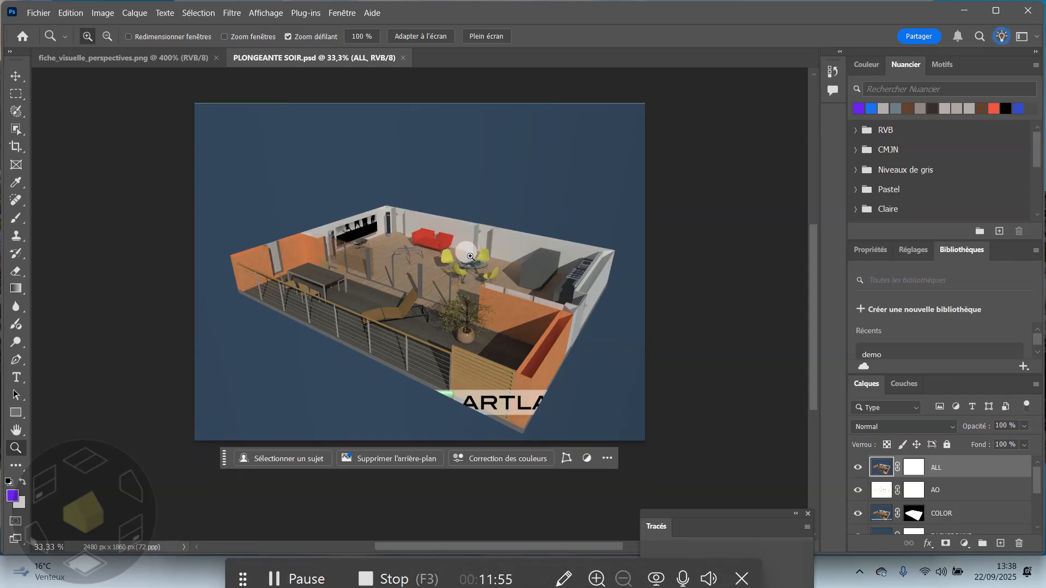
{"action": "scroll", "coordinate": [470, 257], "scroll_direction": "up", "scroll_amount": 1}
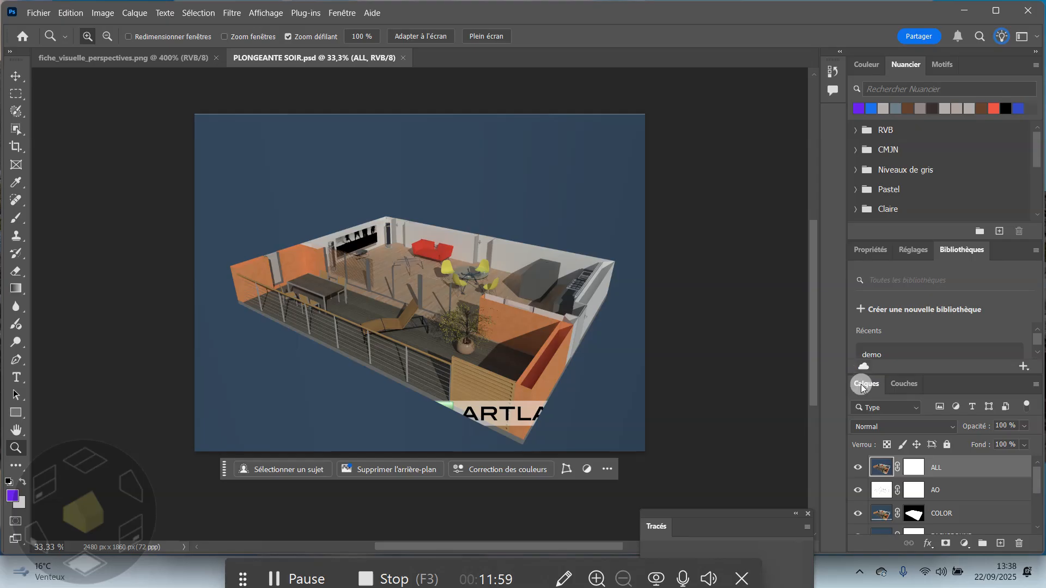
{"action": "left_click_drag", "start_coordinate": [861, 383], "coordinate": [612, 85]}
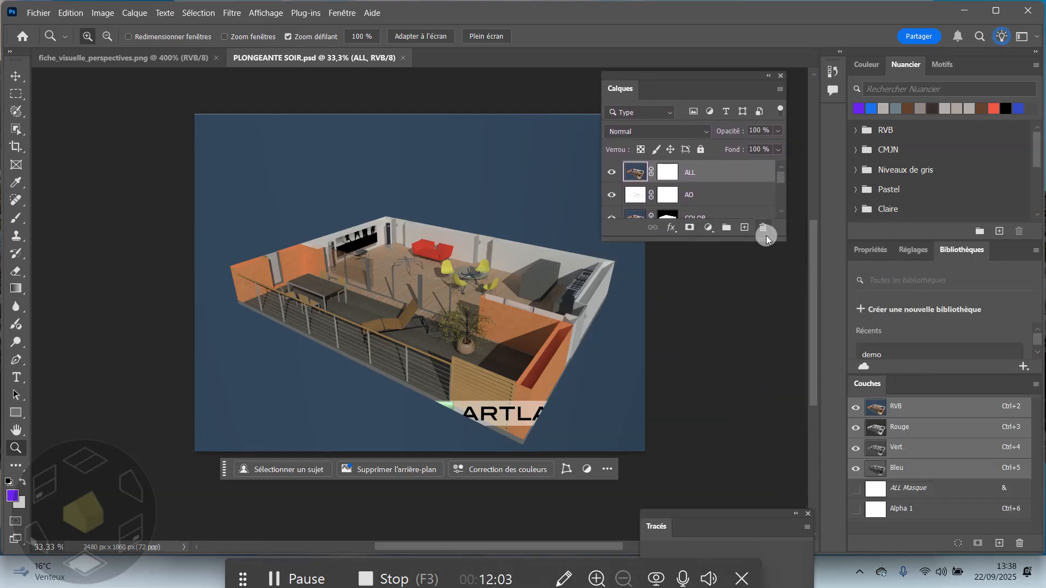
- Enlarge the floating layers window to list every layer and hide the ALL layer
{"action": "left_click_drag", "start_coordinate": [762, 240], "coordinate": [750, 394]}
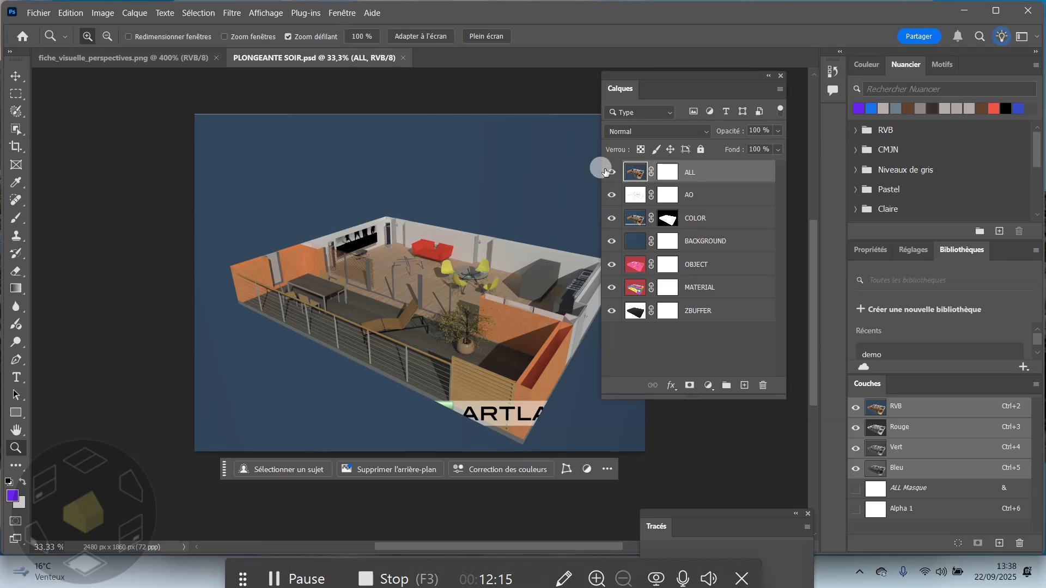
{"action": "left_click", "coordinate": [612, 173]}
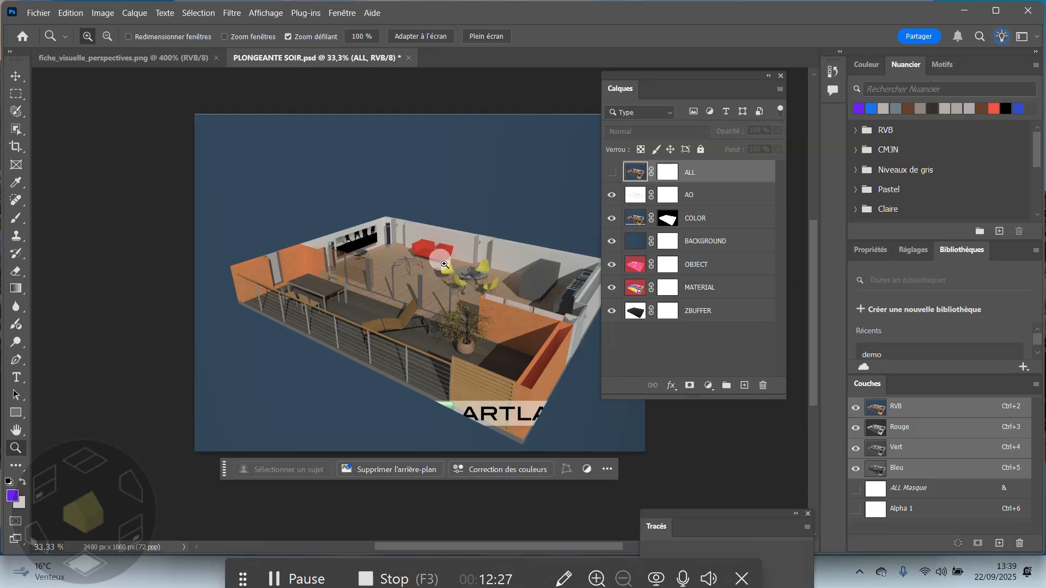
{"action": "left_click_drag", "start_coordinate": [459, 264], "coordinate": [493, 270]}
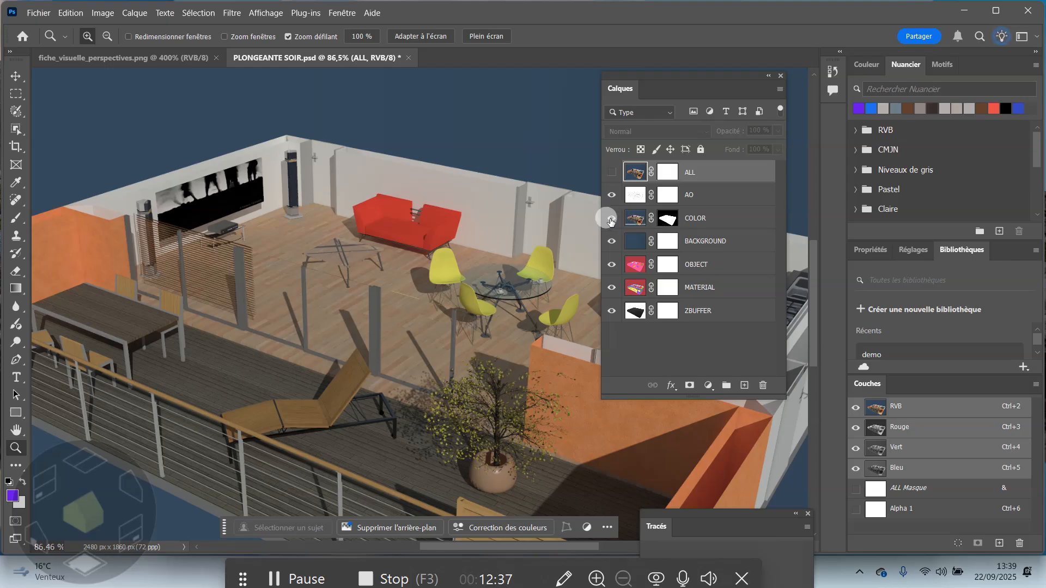
- Hide the COLOR, BACKGROUND, OBJECT, MATERIAL, ZBUFFER and AO layers one after another
{"action": "left_click", "coordinate": [611, 218]}
{"action": "left_click", "coordinate": [612, 241]}
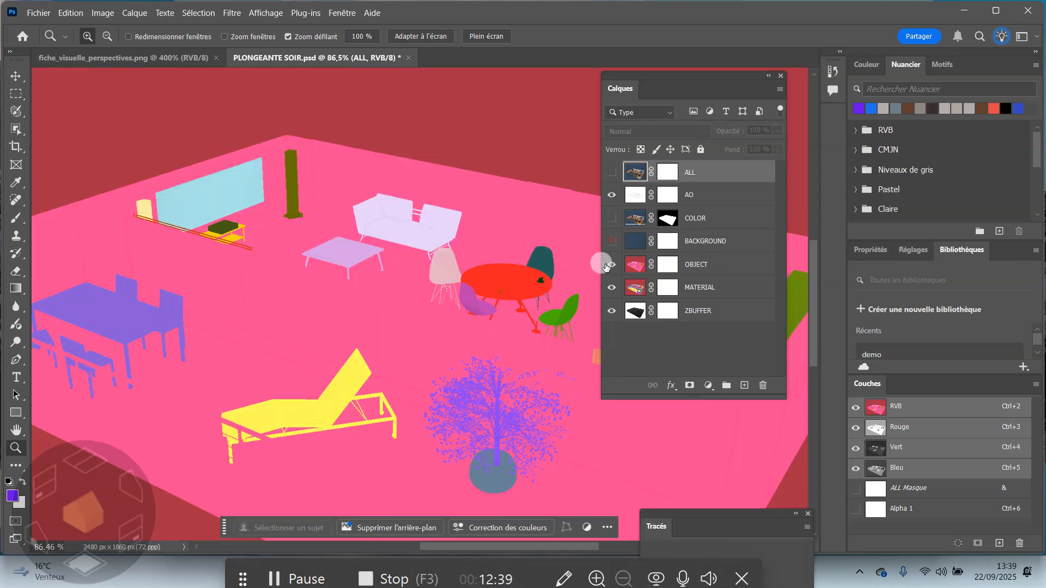
{"action": "left_click", "coordinate": [611, 264]}
{"action": "left_click", "coordinate": [611, 287]}
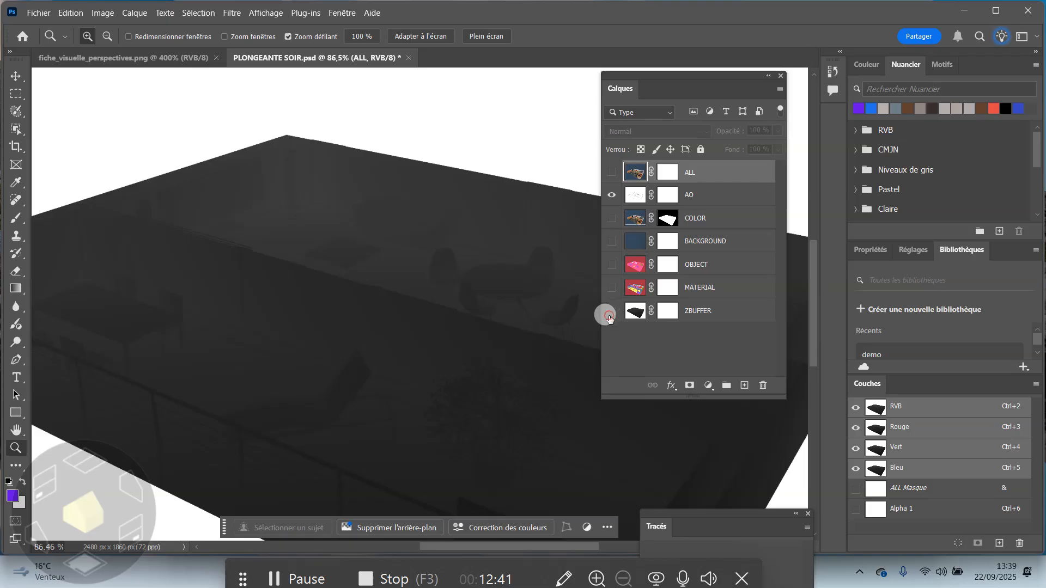
{"action": "left_click", "coordinate": [611, 311]}
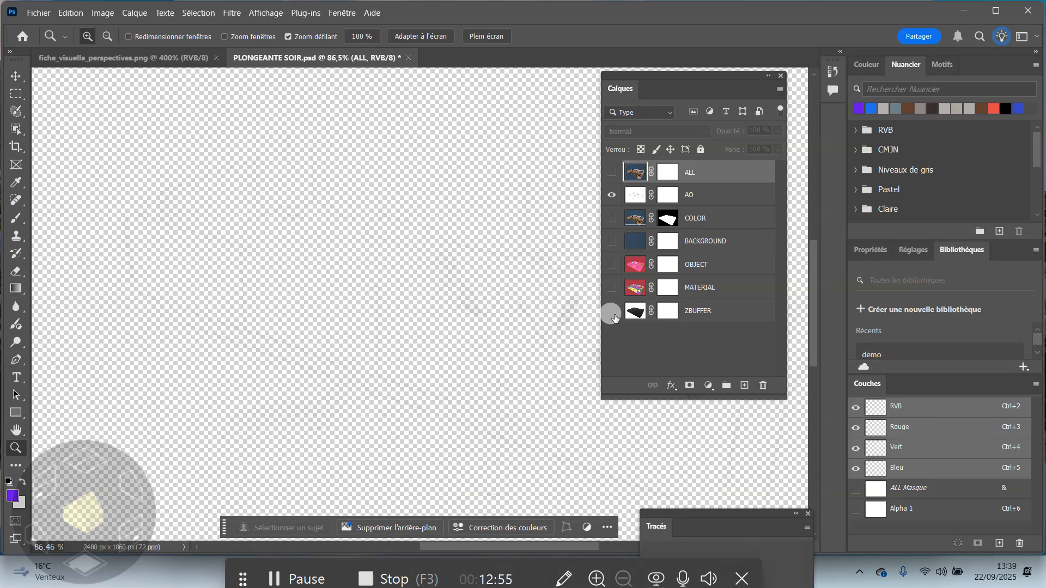
{"action": "left_click", "coordinate": [611, 193]}
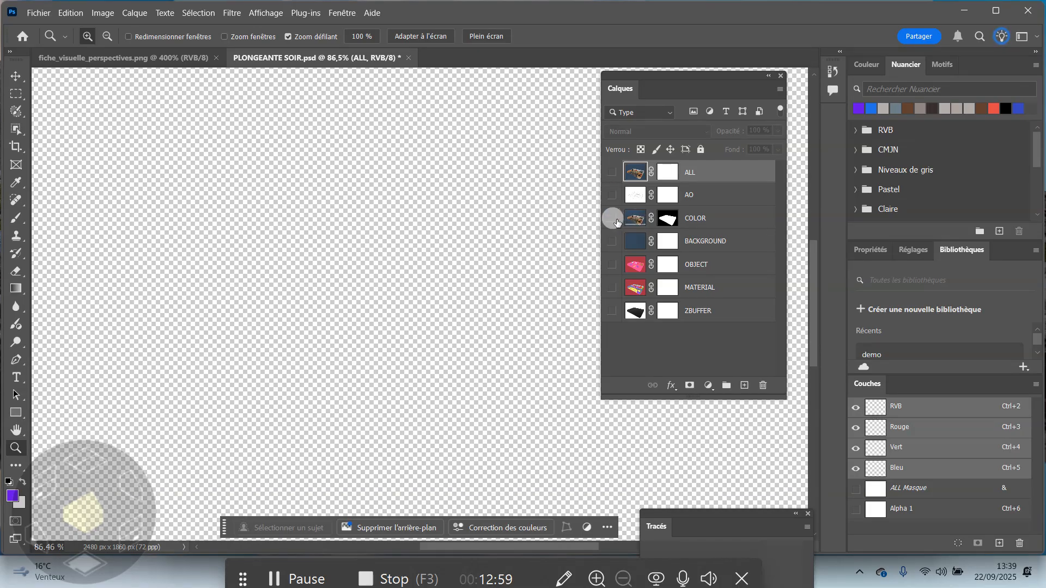
- Show only the COLOR layer and move the floating layers window off the rendered building
{"action": "left_click", "coordinate": [611, 218]}
{"action": "scroll", "coordinate": [509, 265], "scroll_direction": "down", "scroll_amount": 3}
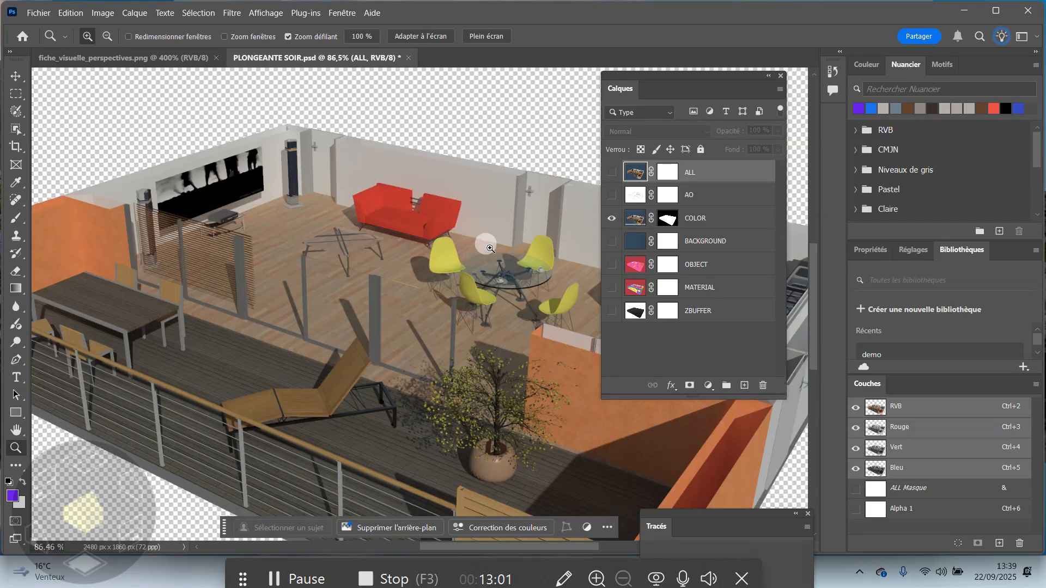
{"action": "scroll", "coordinate": [493, 285], "scroll_direction": "down", "scroll_amount": 3}
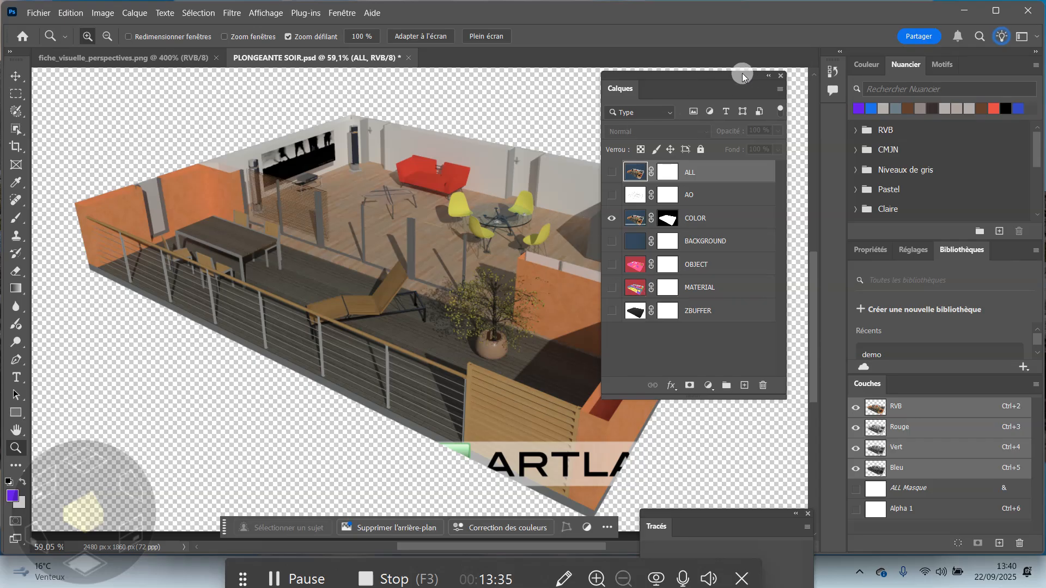
{"action": "left_click_drag", "start_coordinate": [735, 74], "coordinate": [780, 91]}
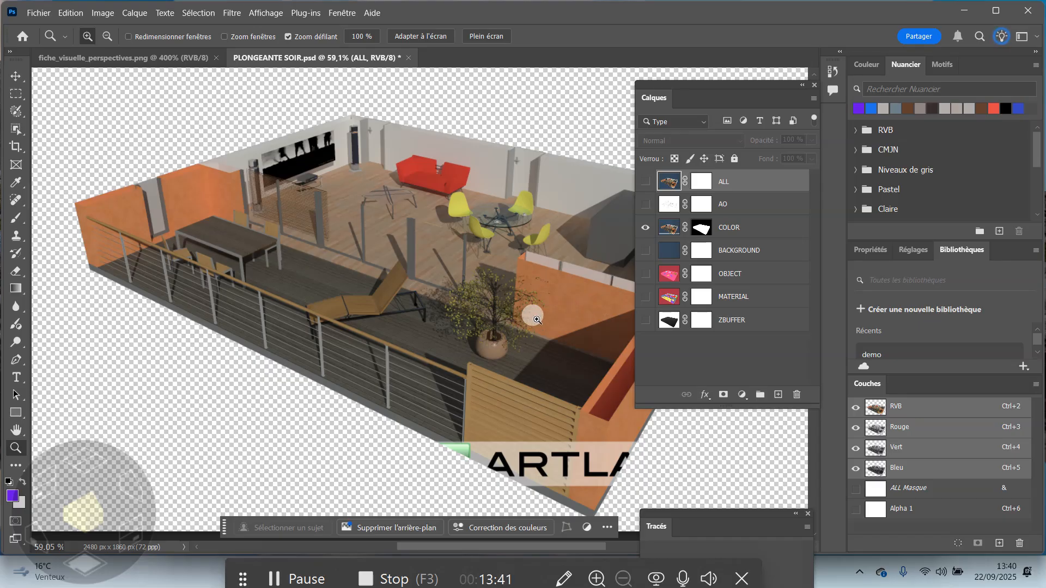
- Make the MATERIAL layer active and visible, and hide the COLOR layer above it
{"action": "left_click", "coordinate": [739, 299]}
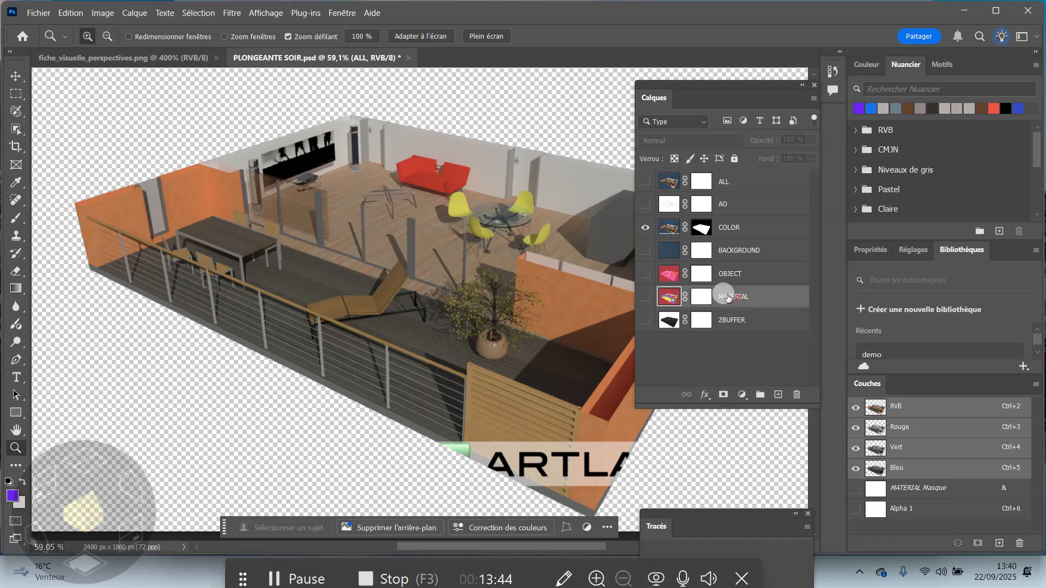
{"action": "left_click", "coordinate": [645, 296]}
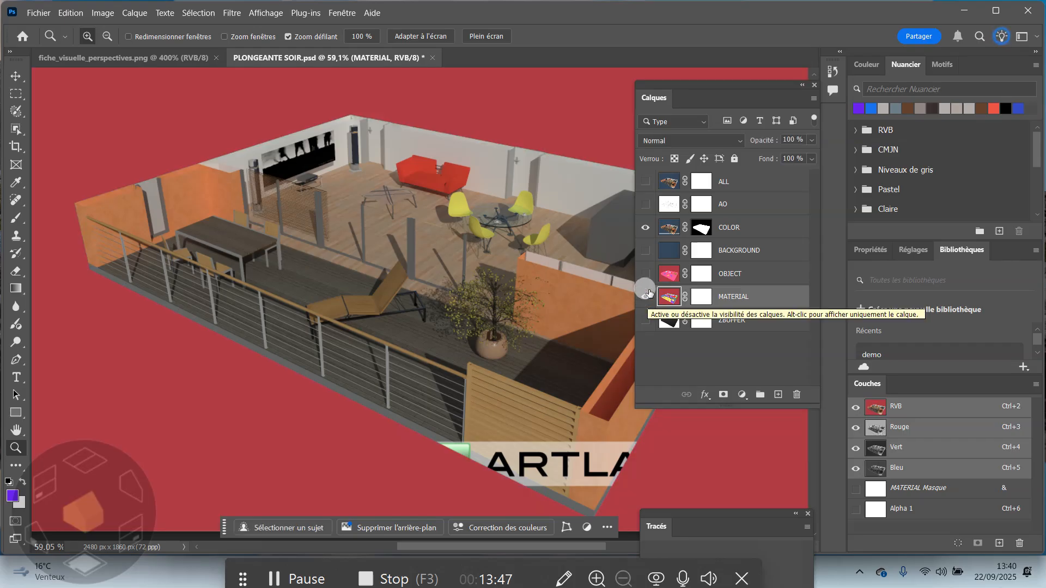
{"action": "left_click", "coordinate": [645, 228]}
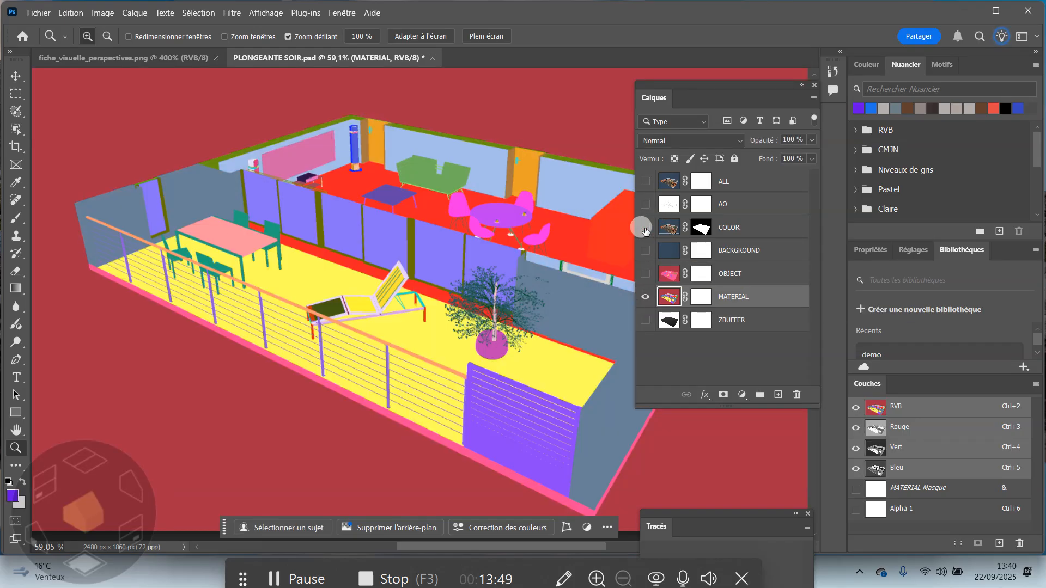
{"action": "left_click", "coordinate": [645, 227]}
{"action": "left_click", "coordinate": [645, 227]}
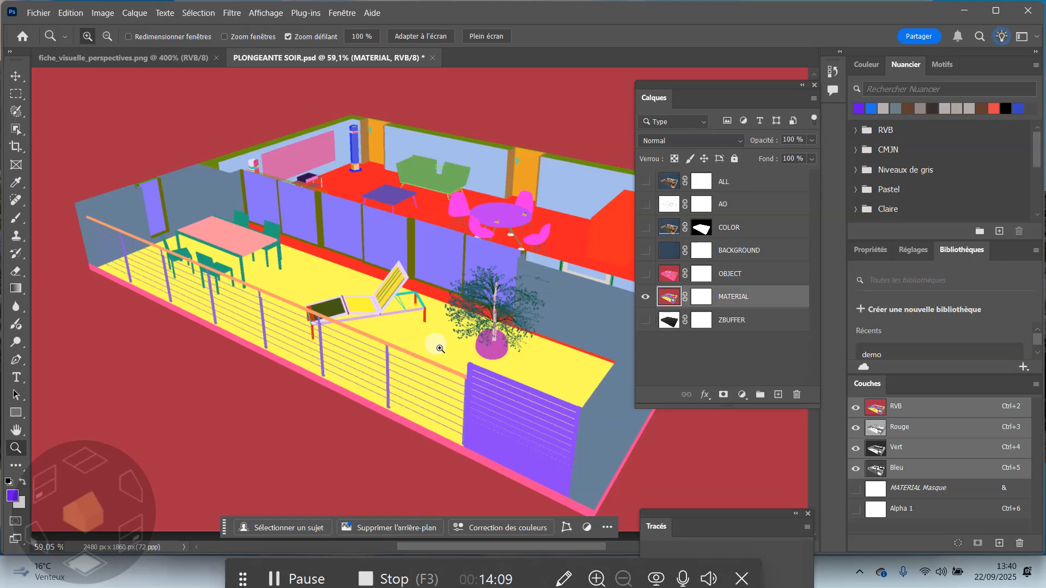
- Select the yellow terrace floor on MATERIAL using the Magic Wand with contiguous pixels off, and make the COLOR layer active and visible
{"action": "left_click", "coordinate": [22, 207]}
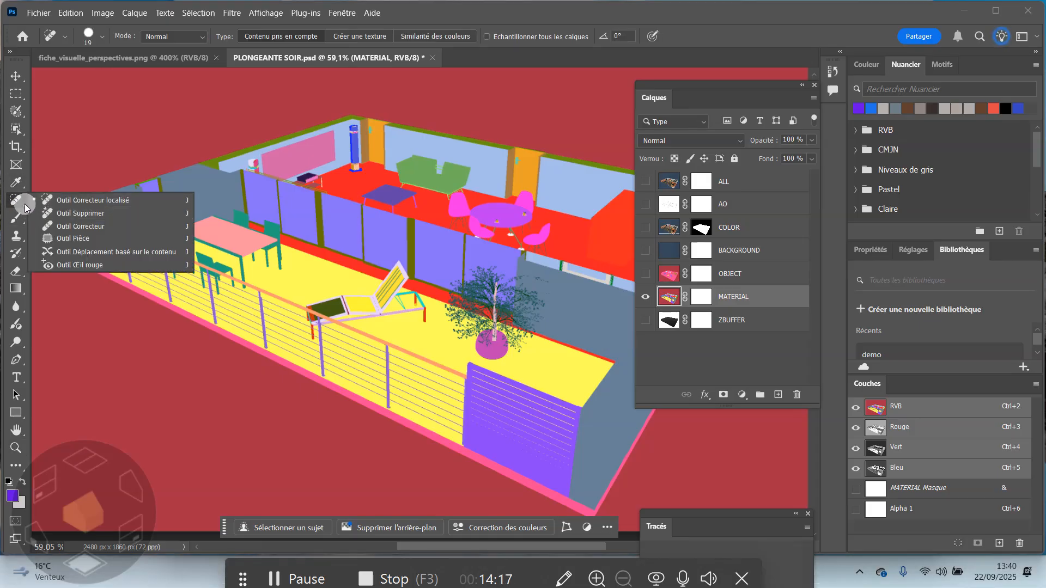
{"action": "left_click", "coordinate": [22, 113]}
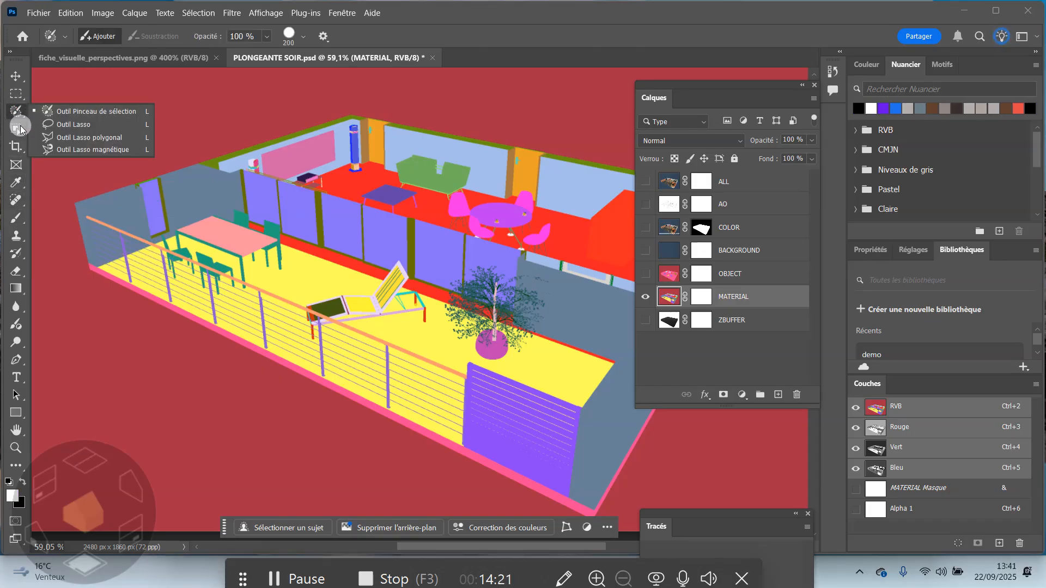
{"action": "left_click", "coordinate": [16, 129]}
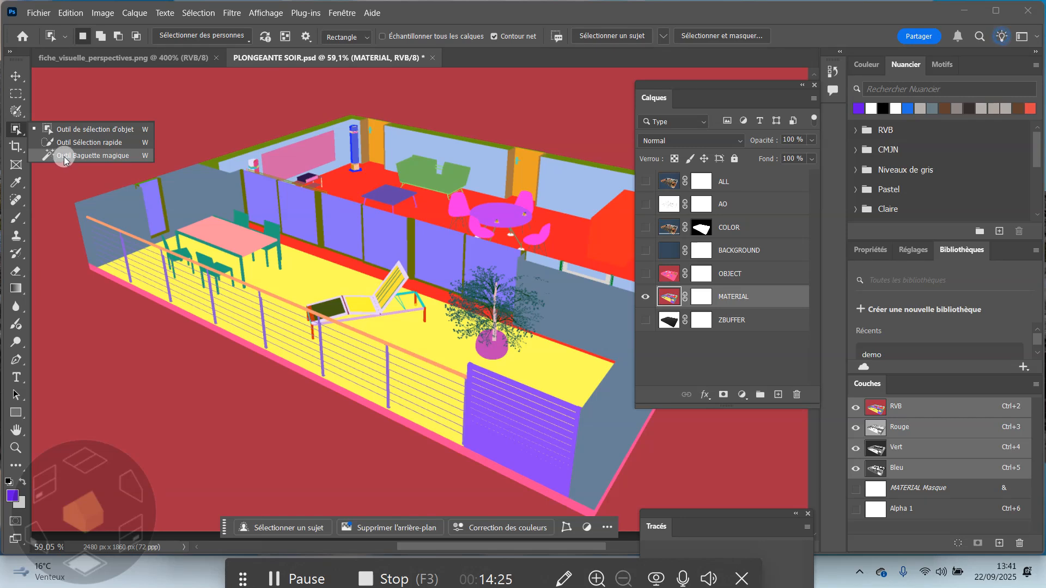
{"action": "left_click", "coordinate": [64, 156]}
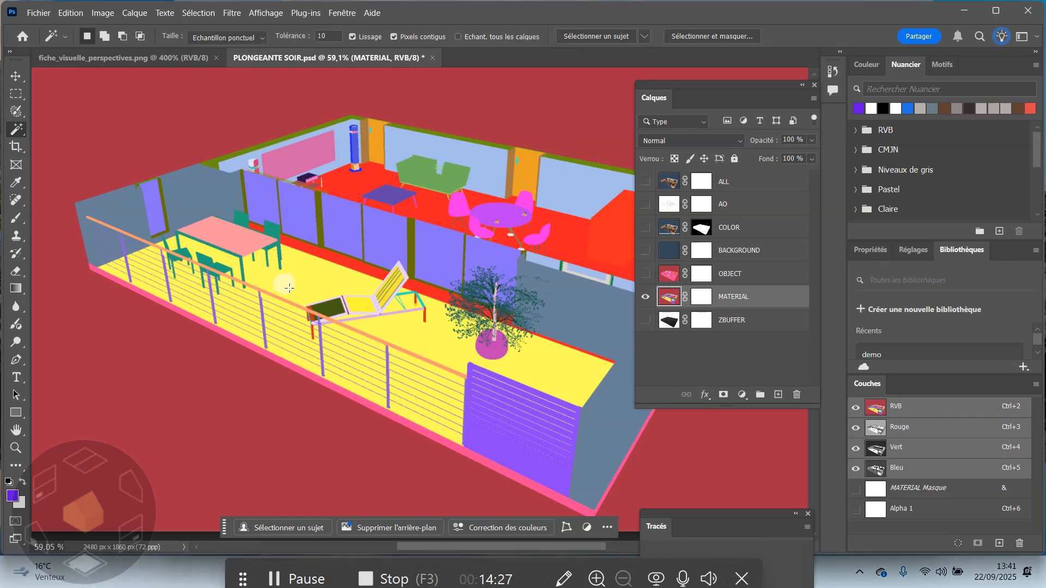
{"action": "left_click", "coordinate": [394, 37]}
{"action": "left_click", "coordinate": [311, 265]}
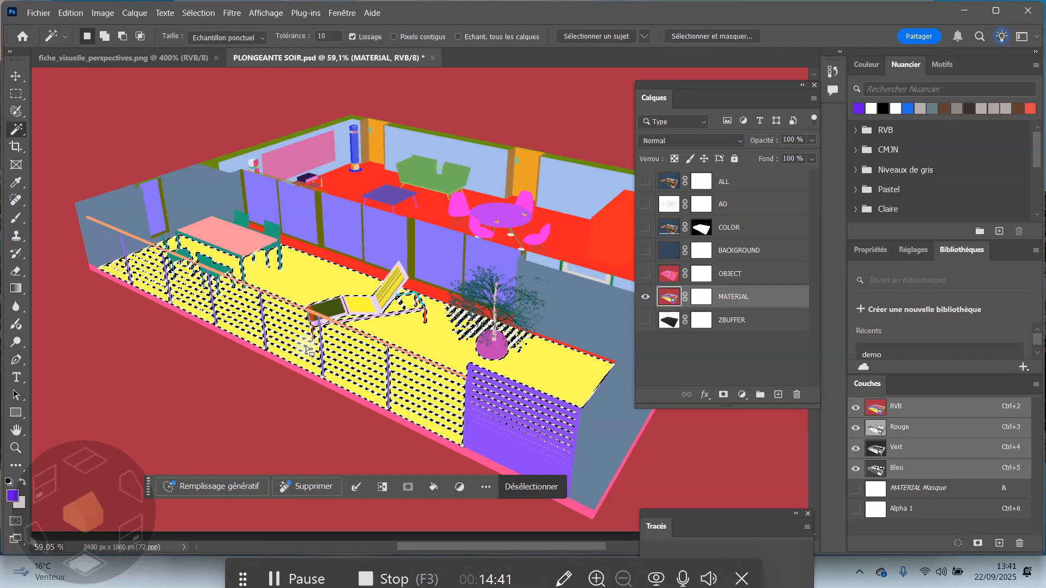
{"action": "left_click", "coordinate": [747, 228]}
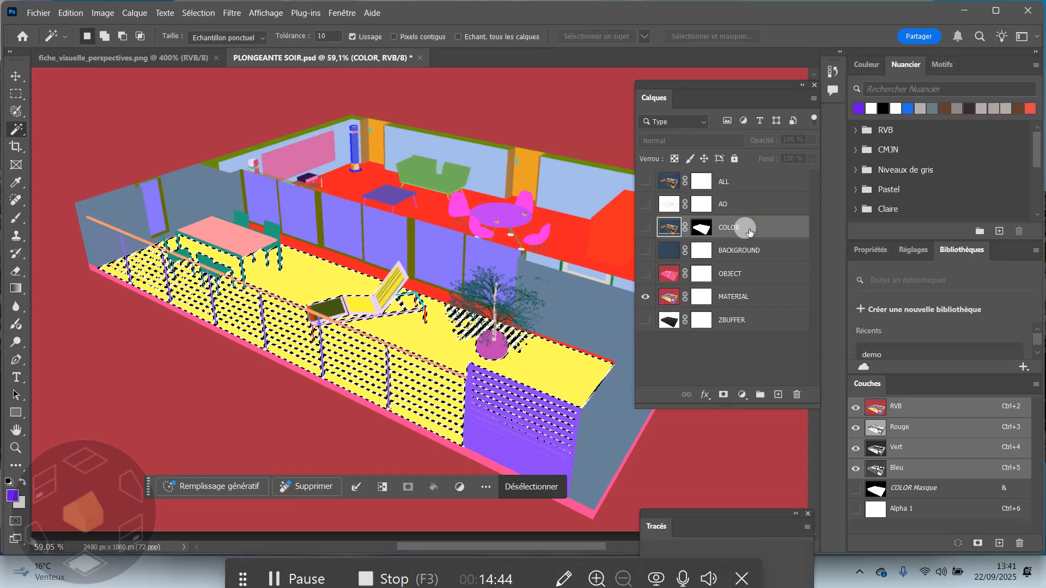
{"action": "left_click", "coordinate": [645, 227]}
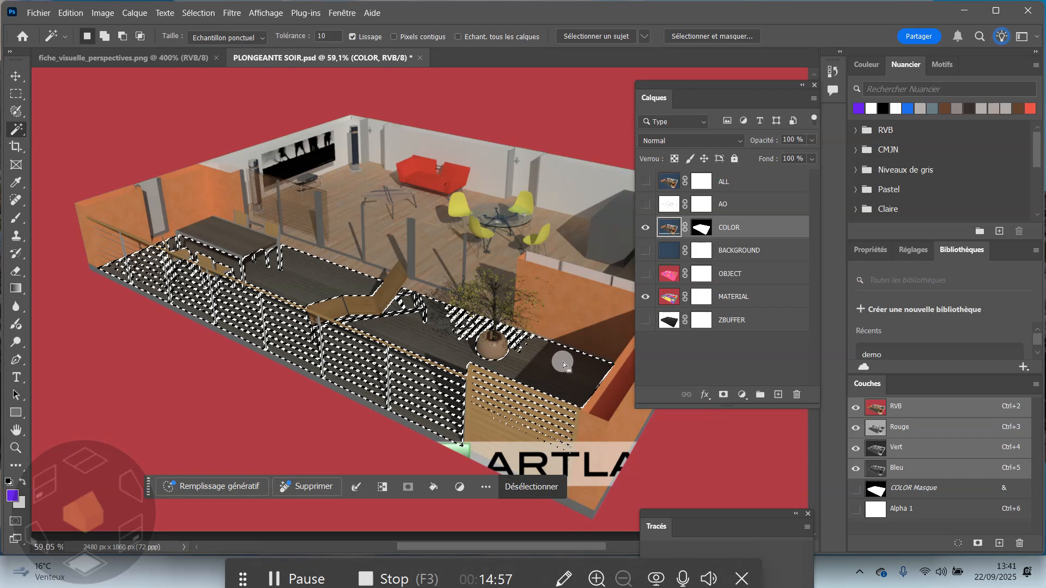
- Try a Hue/Saturation adjustment with hue +44 and saturation +30 on the selected terrace floor of the COLOR layer
{"action": "left_click", "coordinate": [107, 14]}
{"action": "mouse_move", "coordinate": [117, 49]}
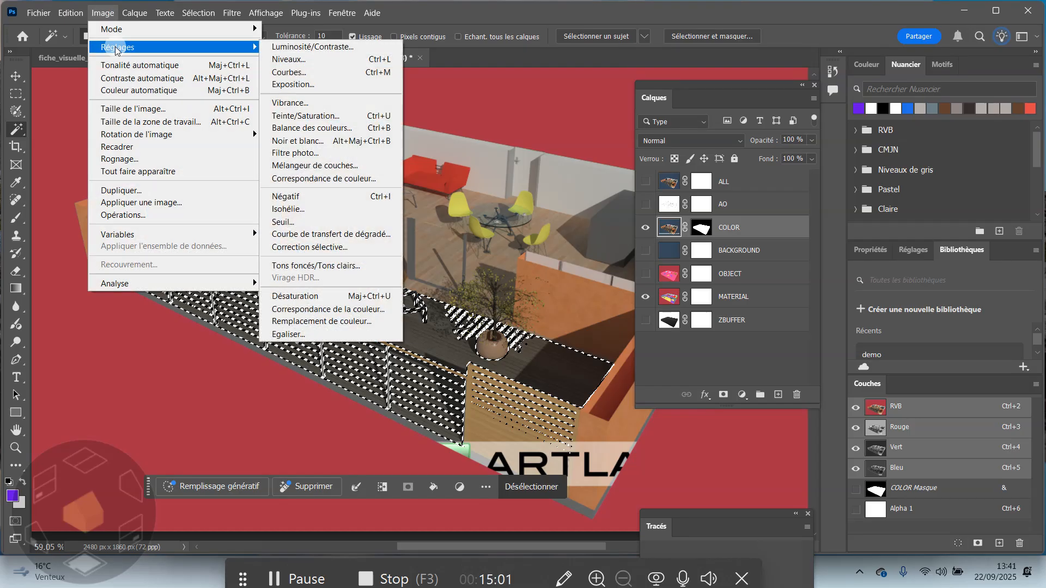
{"action": "left_click", "coordinate": [329, 123]}
{"action": "left_click_drag", "start_coordinate": [520, 93], "coordinate": [727, 73]}
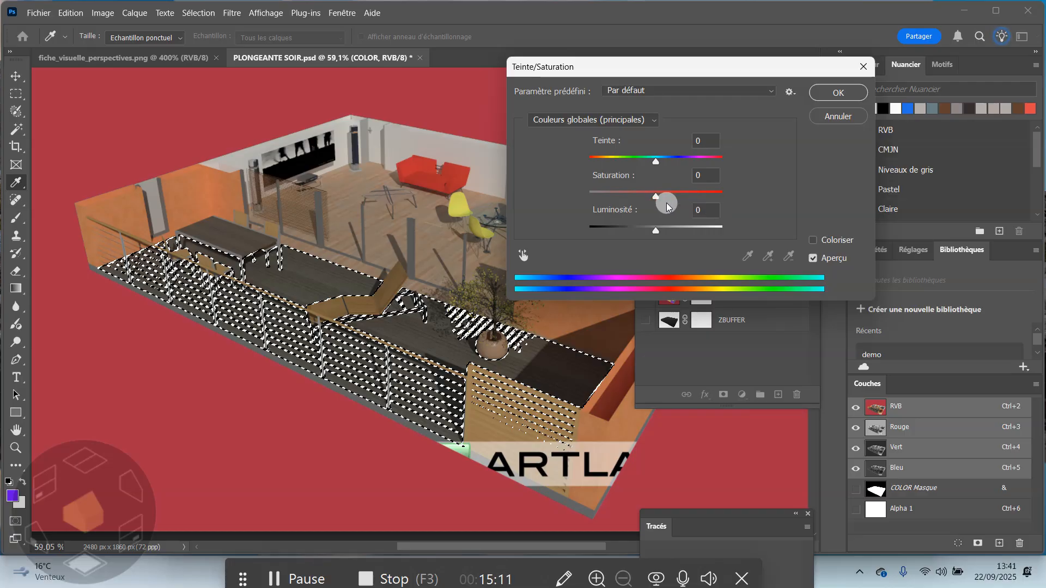
{"action": "left_click_drag", "start_coordinate": [657, 198], "coordinate": [705, 194]}
{"action": "left_click_drag", "start_coordinate": [657, 163], "coordinate": [675, 199]}
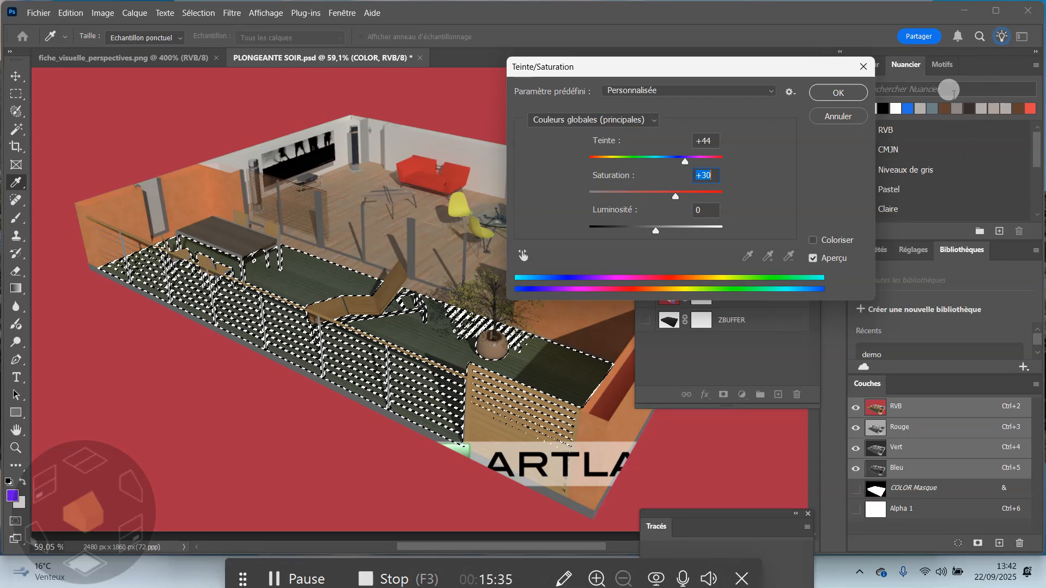
{"action": "left_click", "coordinate": [838, 116]}
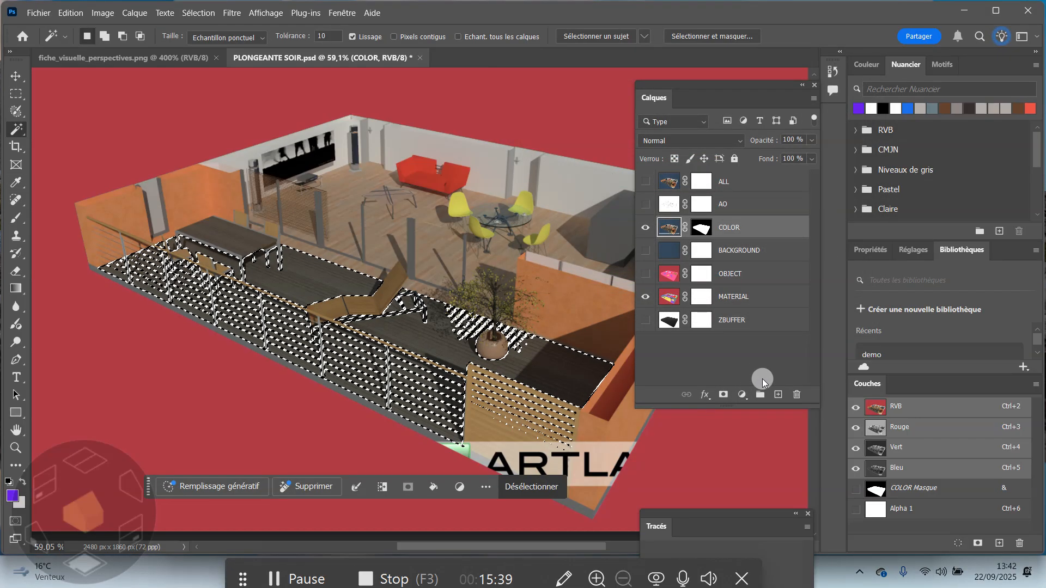
- Clear the floor selection and select the orange walls with the Magic Wand on the MATERIAL layer
{"action": "key", "text": "ctrl+d"}
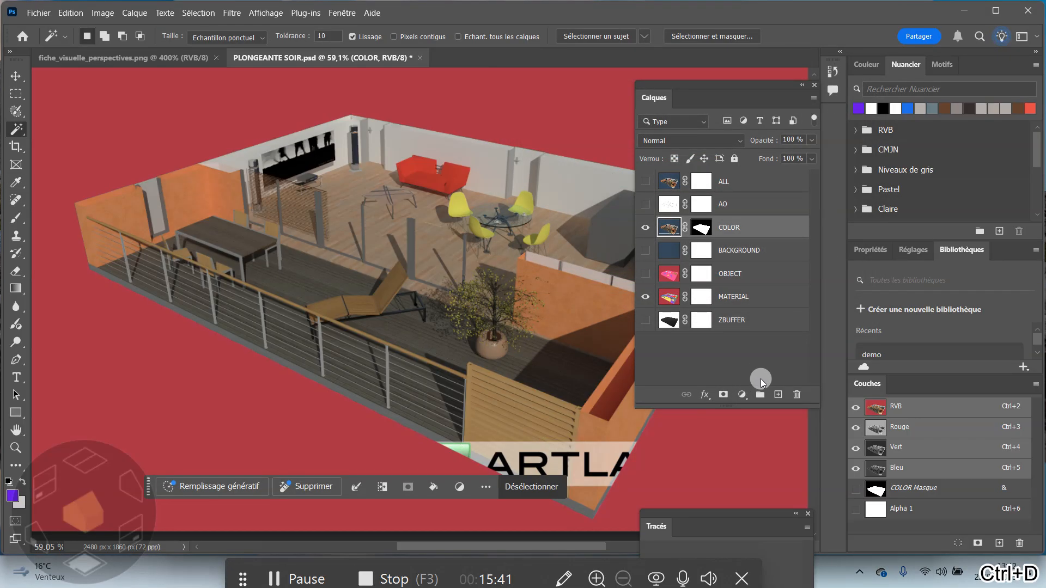
{"action": "left_click", "coordinate": [757, 281]}
{"action": "left_click", "coordinate": [747, 301]}
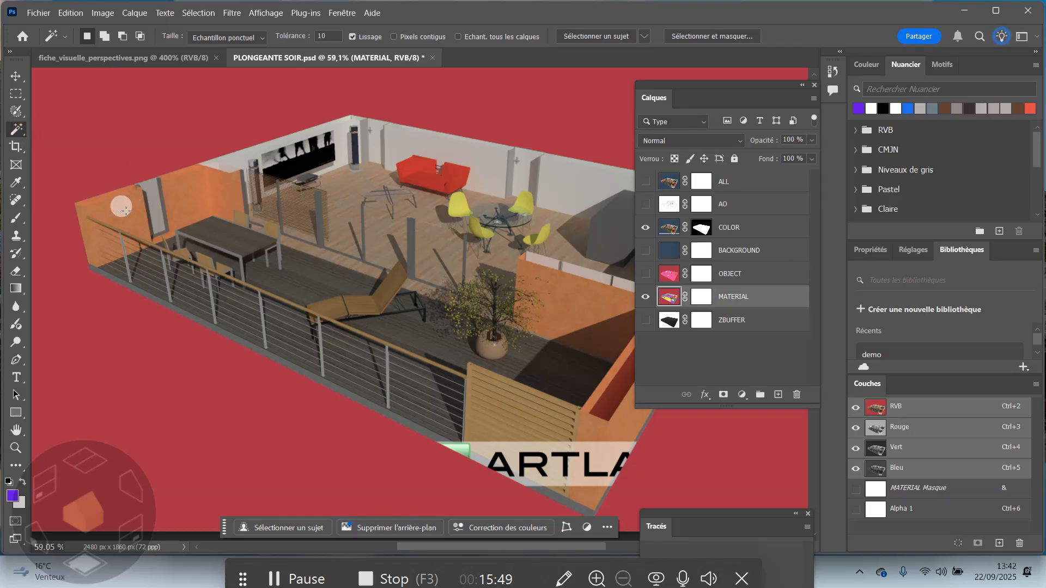
{"action": "left_click", "coordinate": [126, 210]}
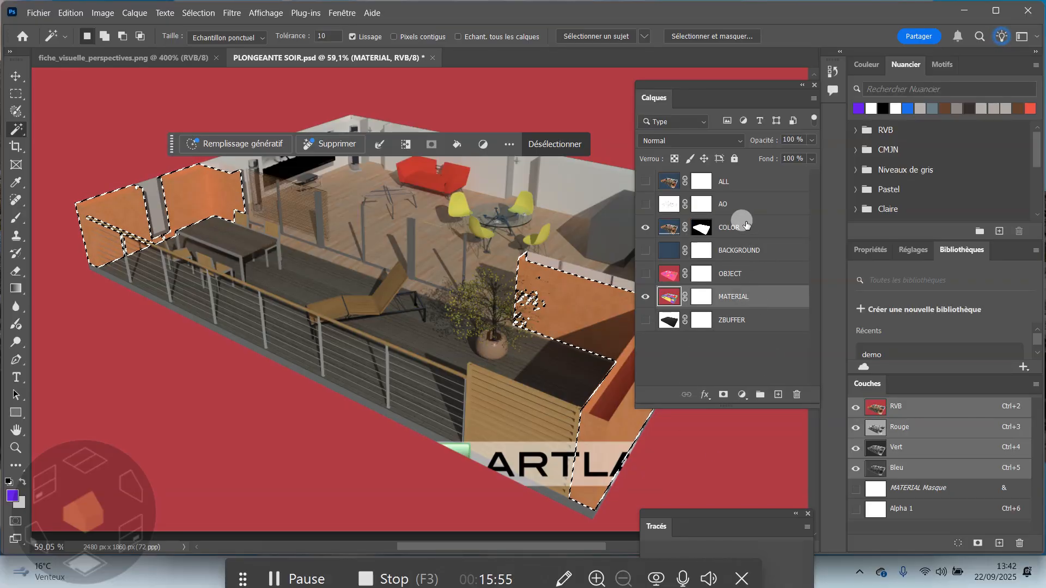
- Activate the COLOR layer and set the foreground colour to the blue #3e6cc9
{"action": "left_click", "coordinate": [757, 233]}
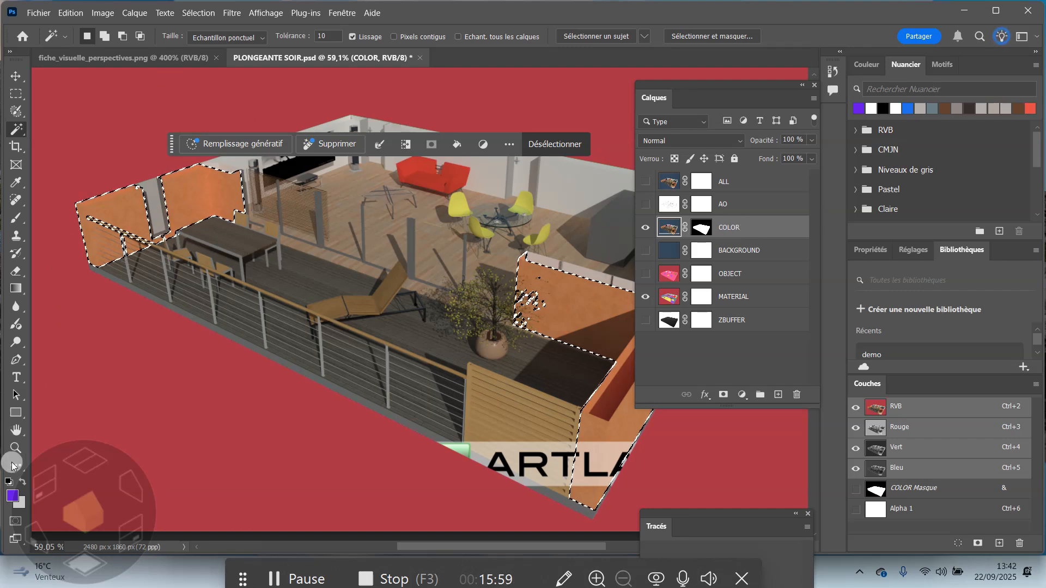
{"action": "left_click", "coordinate": [11, 496]}
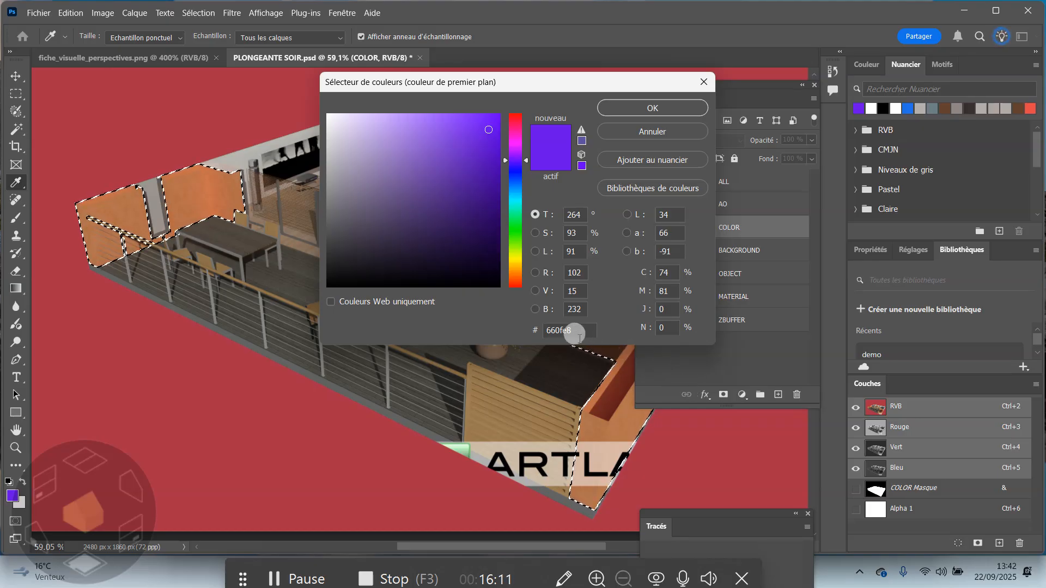
{"action": "left_click", "coordinate": [517, 261]}
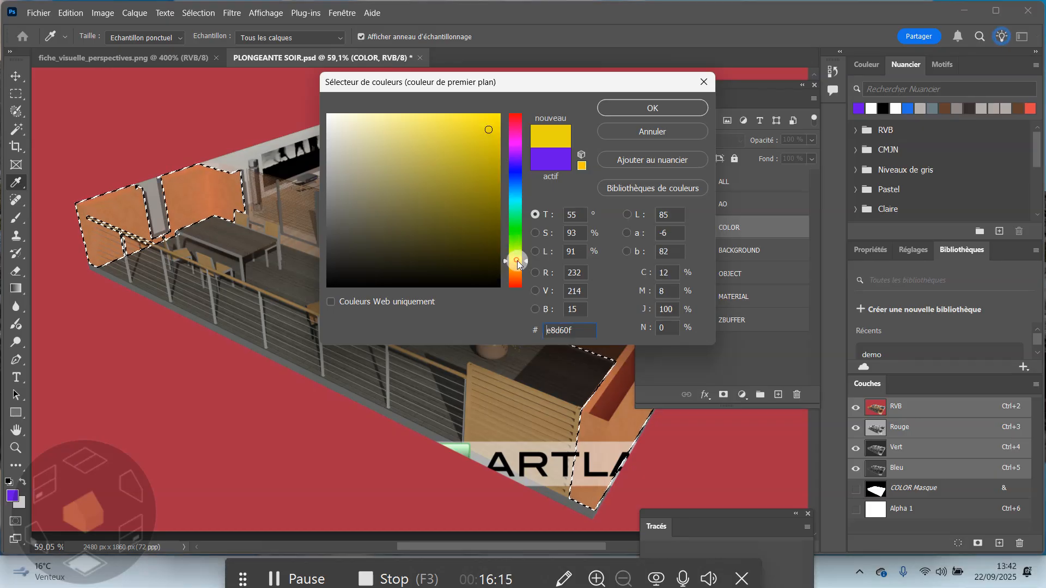
{"action": "left_click", "coordinate": [517, 174]}
{"action": "left_click", "coordinate": [517, 181]}
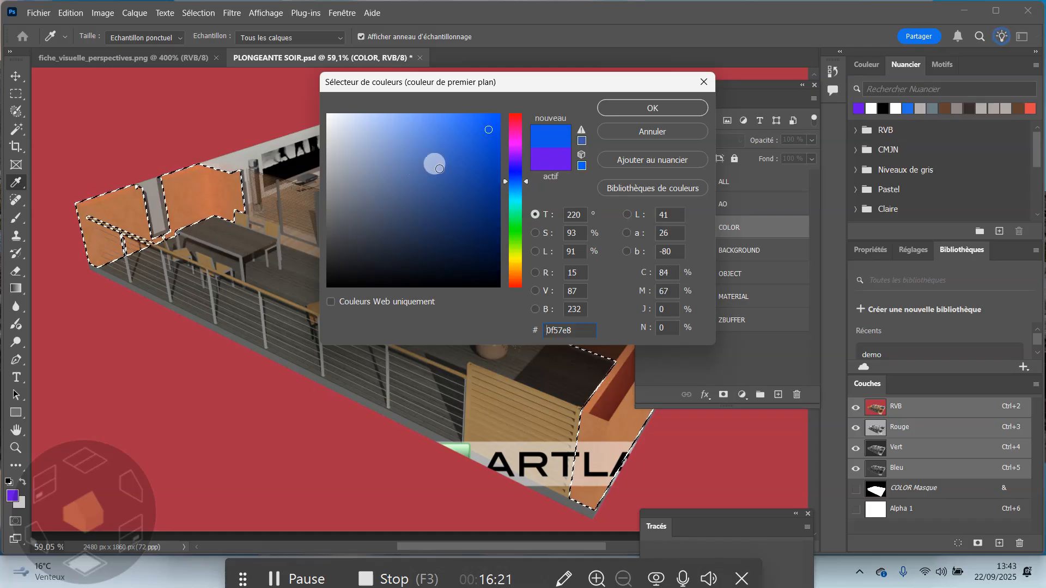
{"action": "left_click", "coordinate": [446, 149]}
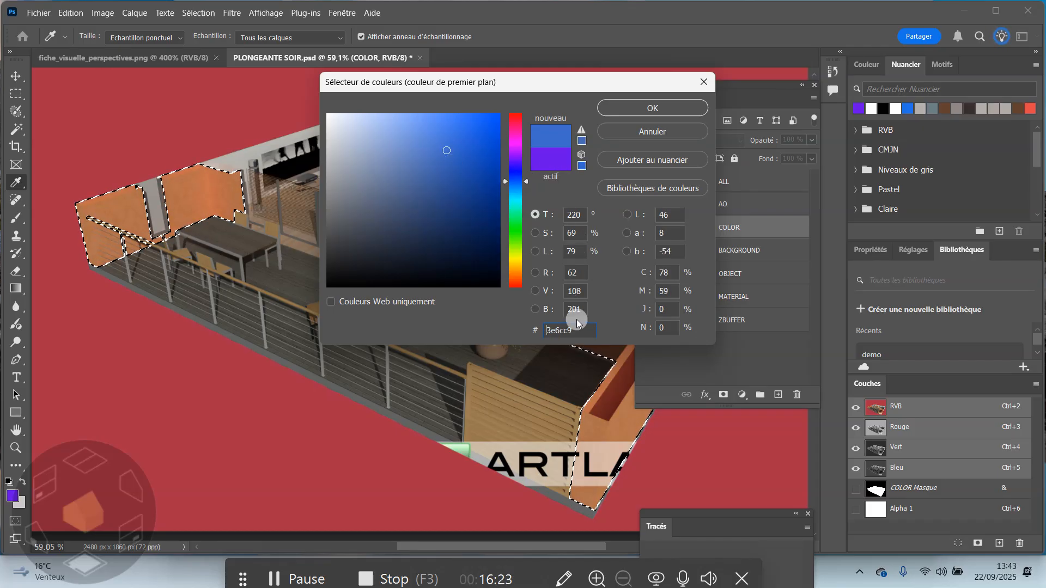
{"action": "left_click", "coordinate": [654, 106]}
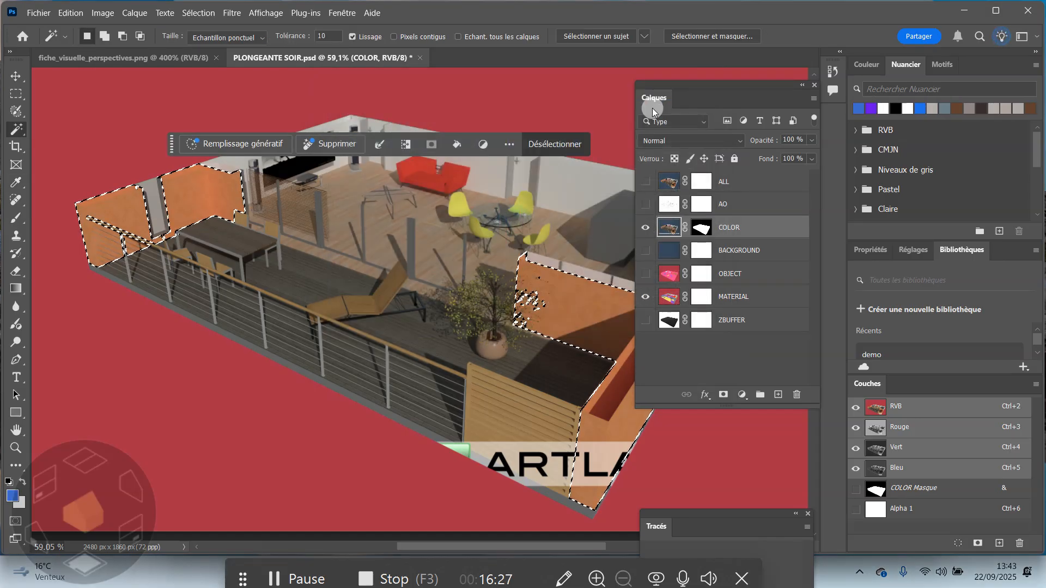
- Colorize the selected walls on the COLOR layer using Hue/Saturation with hue 220, saturation 17 and lightness -9, and clear the selection
{"action": "left_click", "coordinate": [102, 13]}
{"action": "mouse_move", "coordinate": [120, 48]}
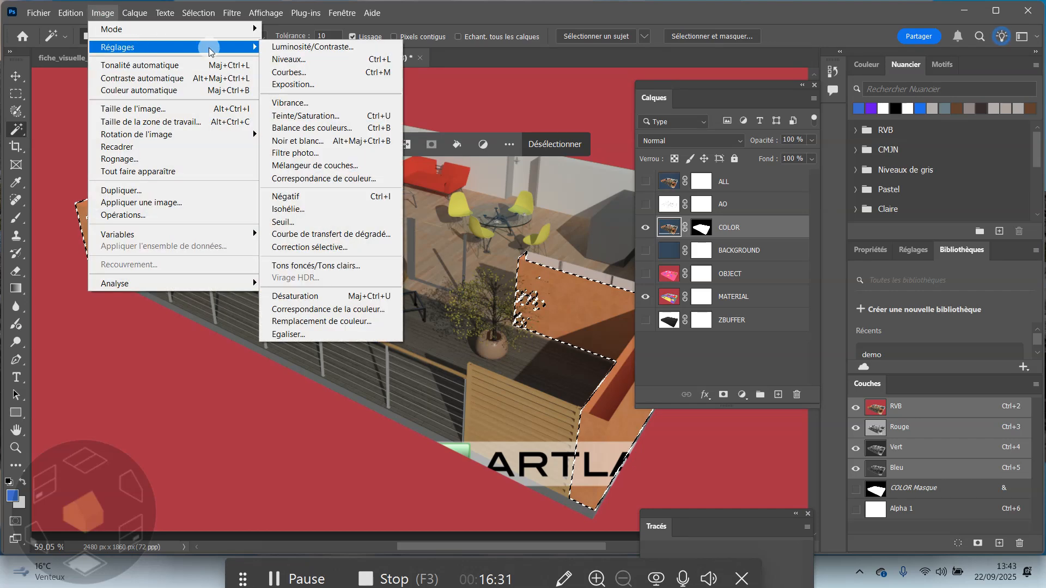
{"action": "left_click", "coordinate": [322, 120]}
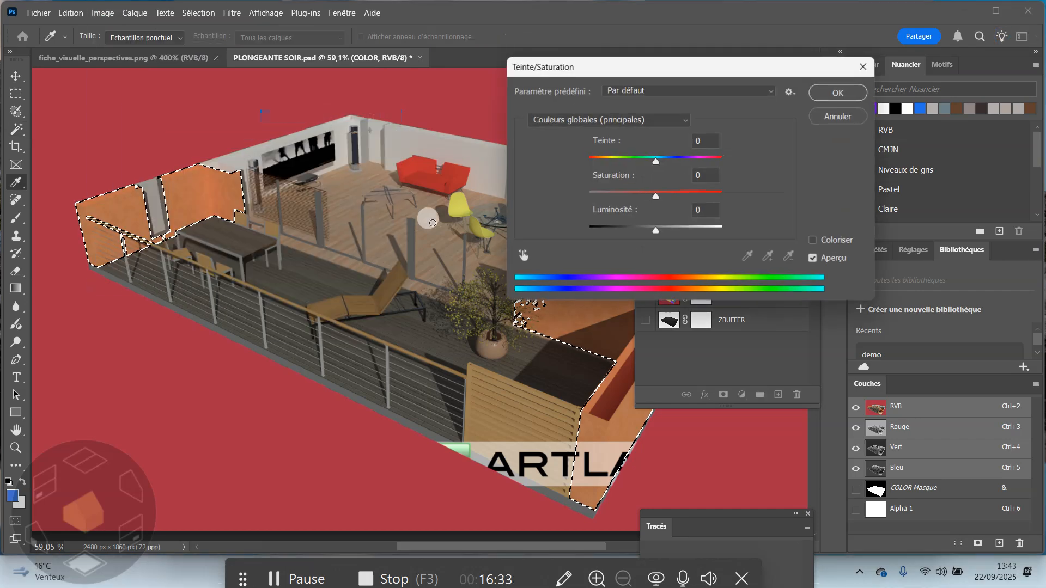
{"action": "left_click", "coordinate": [814, 242]}
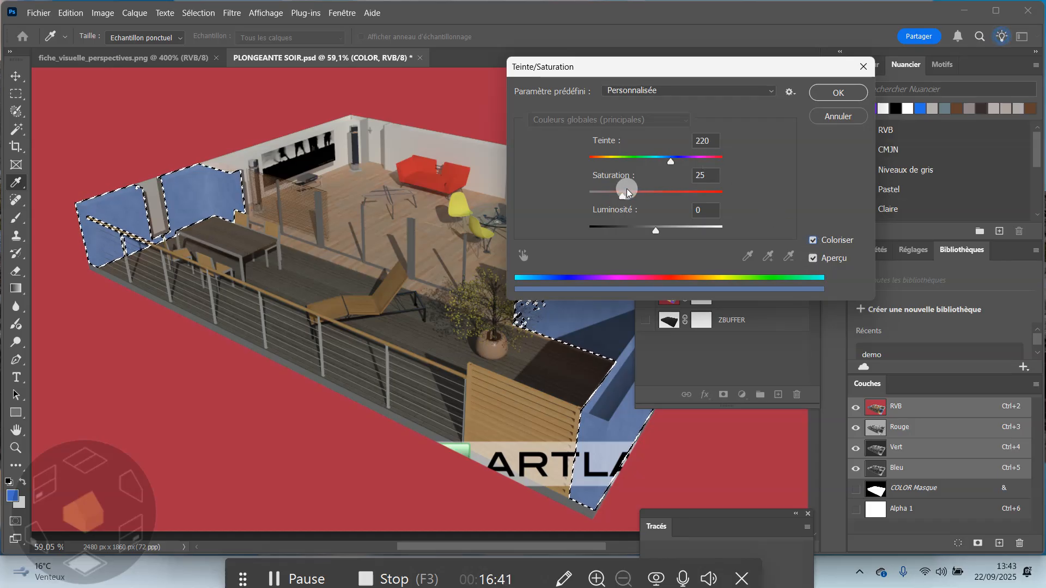
{"action": "mouse_move", "coordinate": [620, 197]}
{"action": "left_mouse_down"}
{"action": "mouse_move", "coordinate": [592, 197]}
{"action": "mouse_move", "coordinate": [612, 202]}
{"action": "left_mouse_up"}
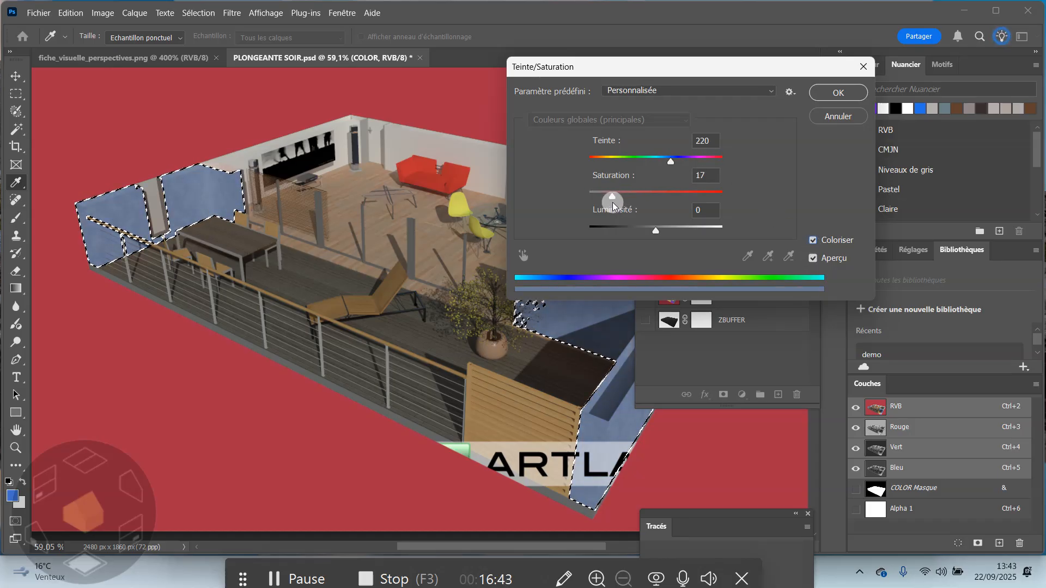
{"action": "mouse_move", "coordinate": [655, 231]}
{"action": "left_mouse_down"}
{"action": "mouse_move", "coordinate": [683, 233]}
{"action": "mouse_move", "coordinate": [651, 234]}
{"action": "left_mouse_up"}
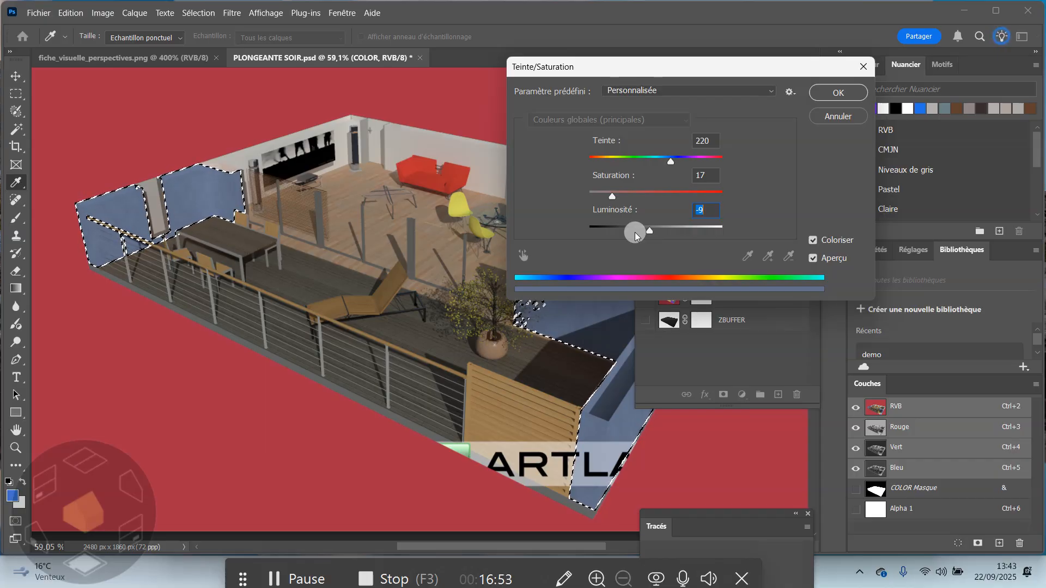
{"action": "left_click", "coordinate": [839, 94]}
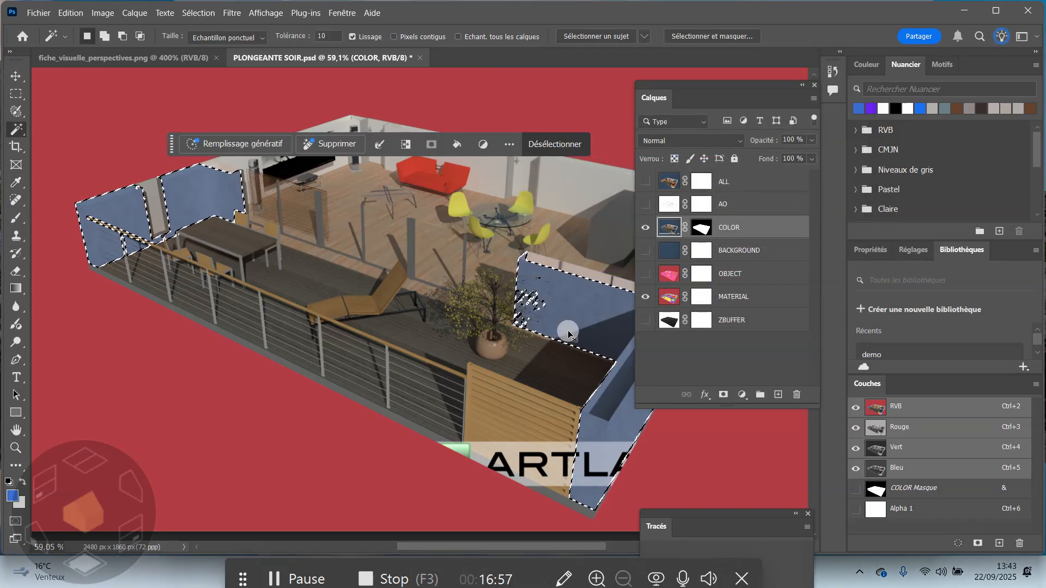
{"action": "key", "text": "ctrl+d"}
{"action": "scroll", "coordinate": [441, 244], "scroll_direction": "down", "scroll_amount": 1}
{"action": "scroll", "coordinate": [441, 243], "scroll_direction": "up", "scroll_amount": 1}
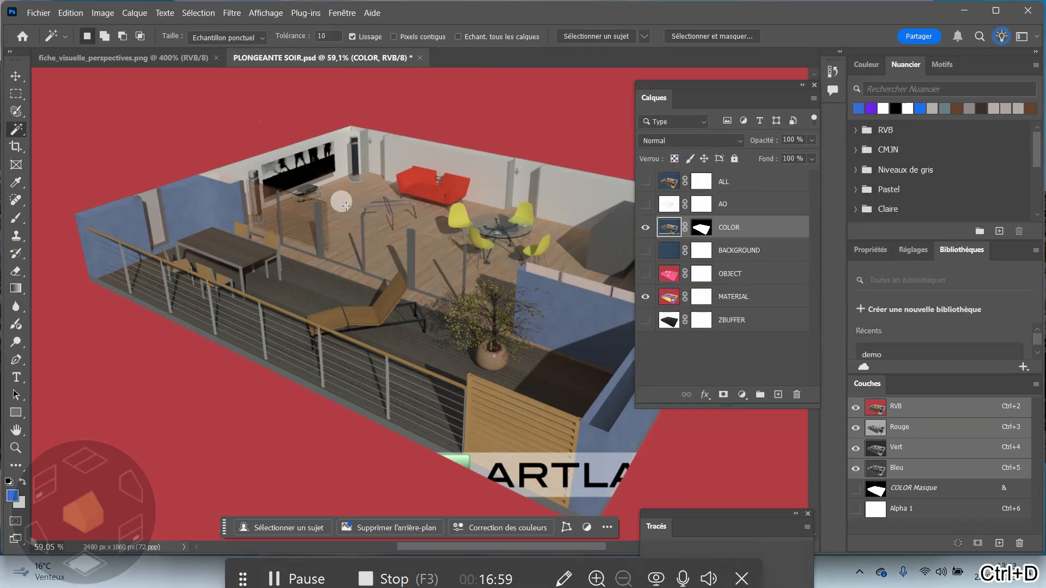
- Check the document's width, height and resolution in the Image Size settings
{"action": "left_click", "coordinate": [103, 12]}
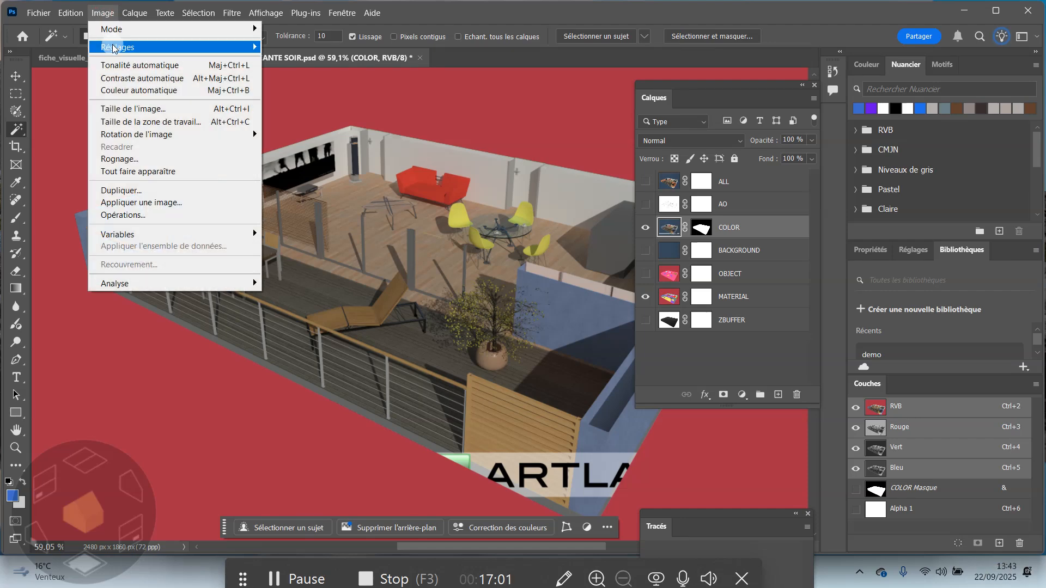
{"action": "mouse_move", "coordinate": [116, 48]}
{"action": "left_click", "coordinate": [135, 110]}
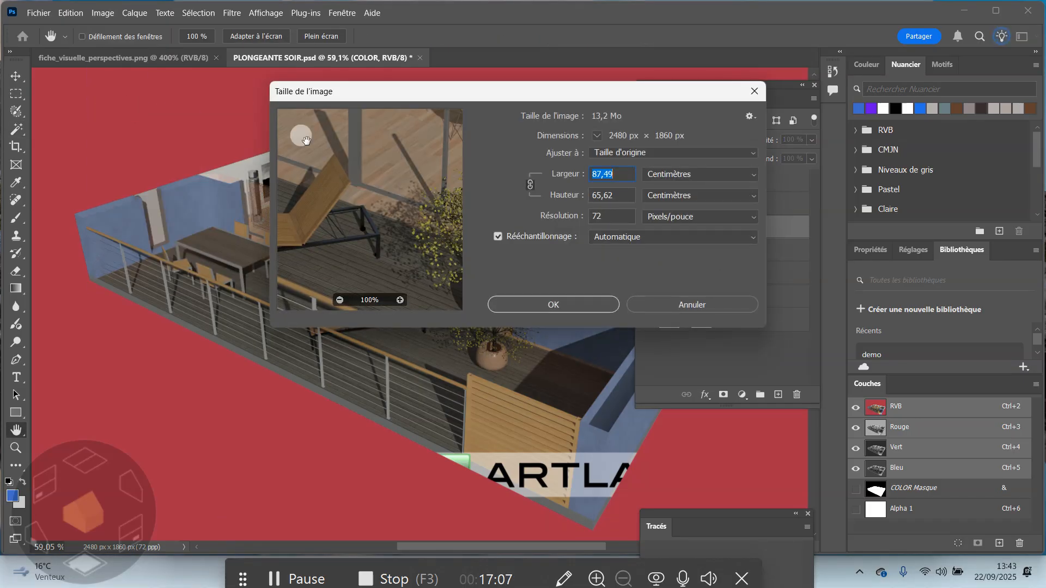
{"action": "left_click", "coordinate": [627, 172]}
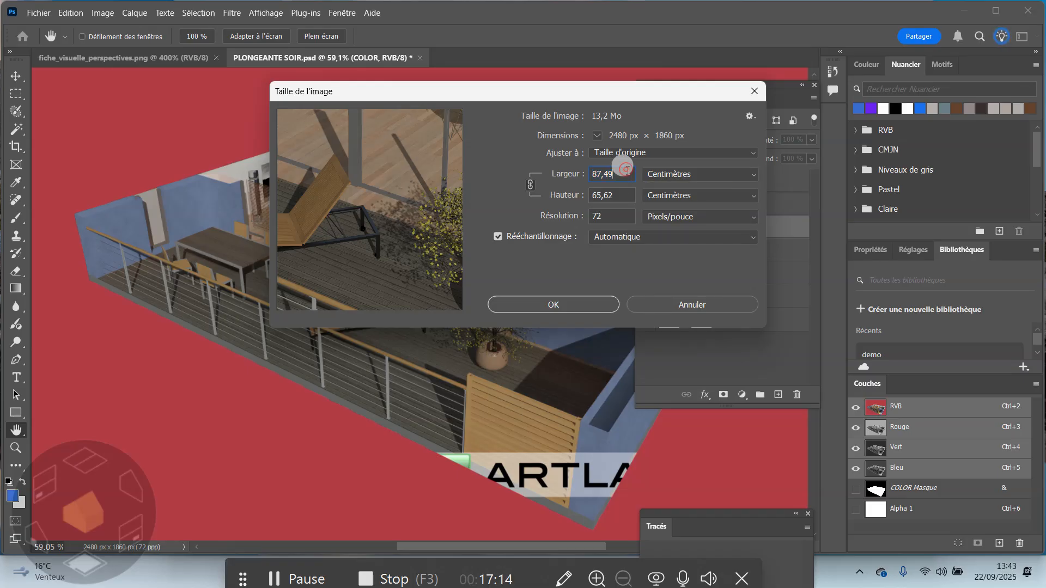
{"action": "left_click", "coordinate": [599, 216]}
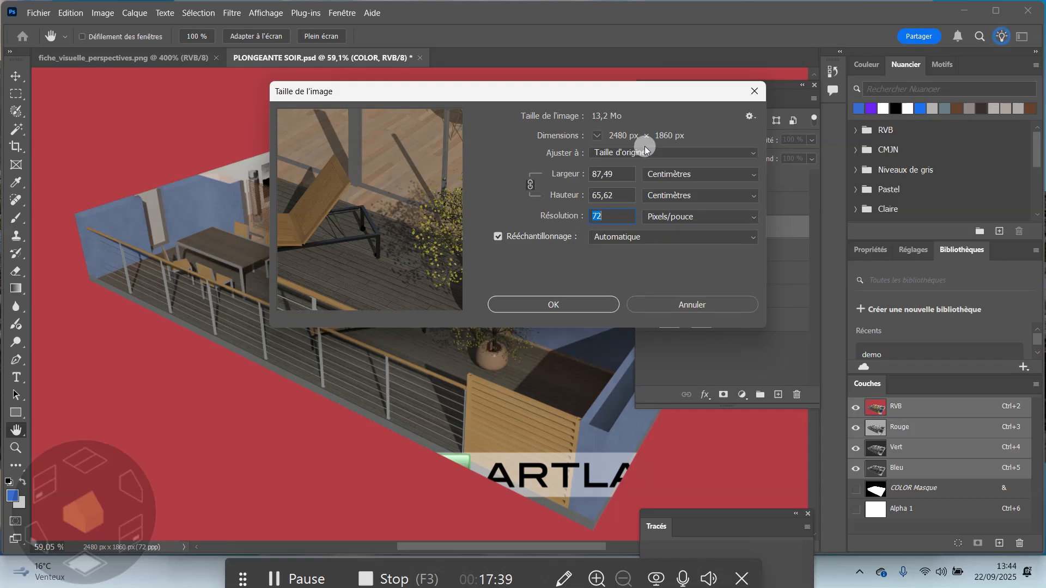
{"action": "left_click", "coordinate": [625, 273]}
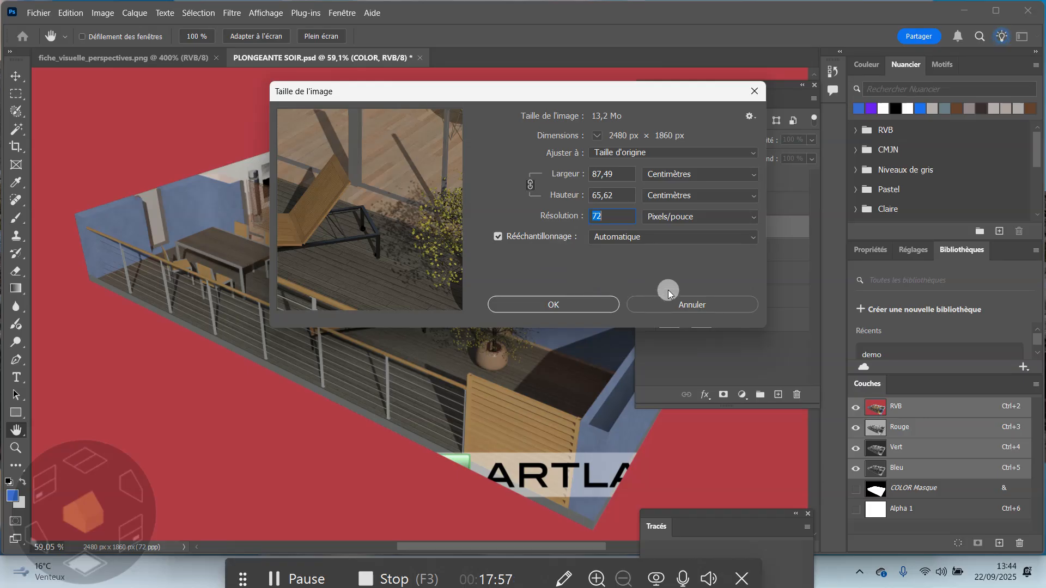
{"action": "left_click", "coordinate": [684, 305]}
{"action": "key", "text": "w"}
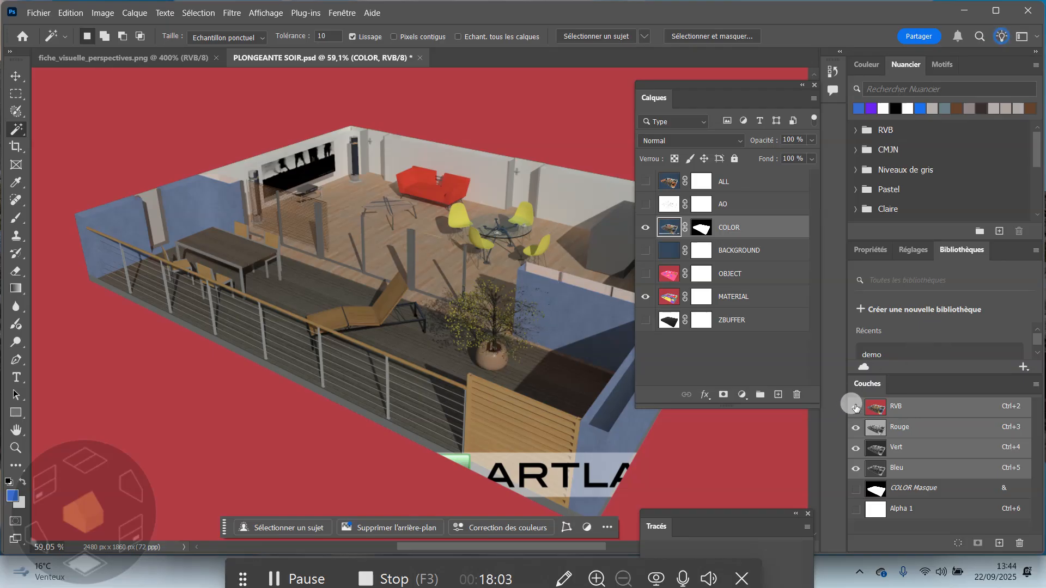
- Hide the OBJECT and MATERIAL layers so that only the COLOR layer is shown on transparency
{"action": "left_click", "coordinate": [645, 274]}
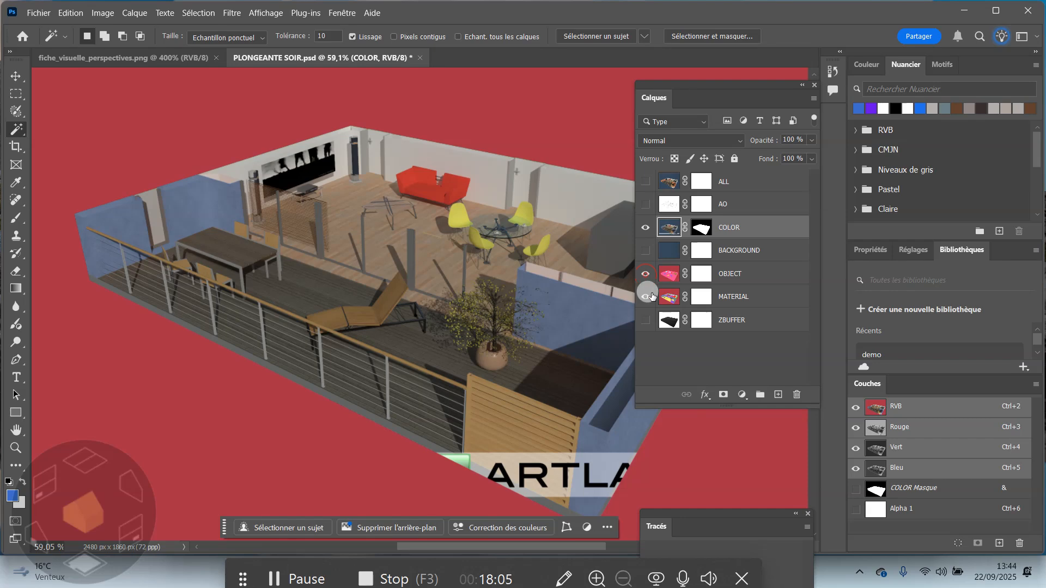
{"action": "left_click_drag", "start_coordinate": [644, 273], "coordinate": [645, 296]}
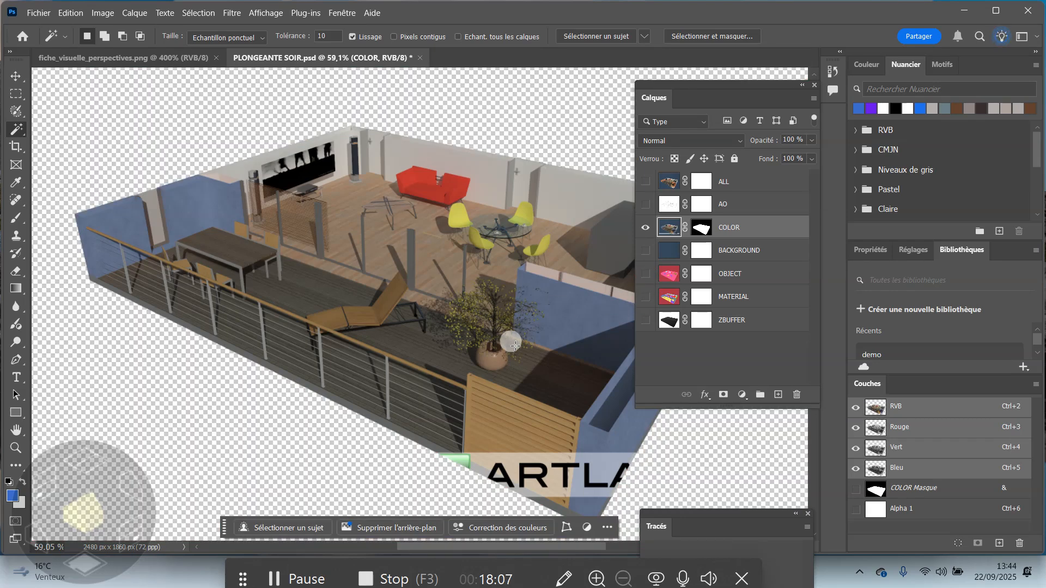
{"action": "scroll", "coordinate": [458, 310], "scroll_direction": "down", "scroll_amount": 1}
{"action": "scroll", "coordinate": [458, 310], "scroll_direction": "down", "scroll_amount": 1}
{"action": "scroll", "coordinate": [474, 304], "scroll_direction": "down", "scroll_amount": 3, "text": "alt"}
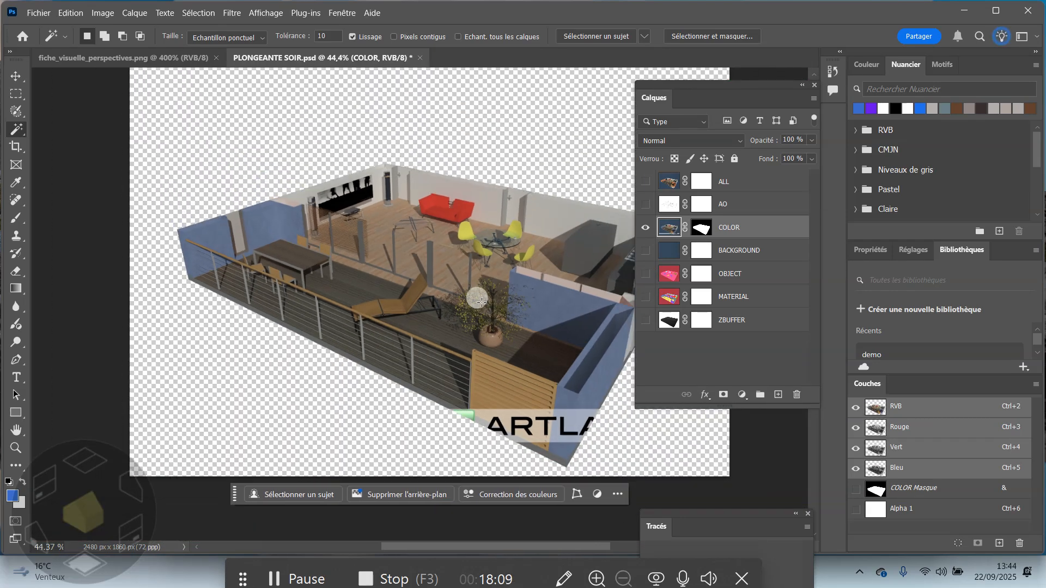
- Adjust the COLOR layer's RGB Levels with input values of 13 for shadows, 0.88 for midtones and 203 for highlights
{"action": "left_click", "coordinate": [135, 12]}
{"action": "left_click", "coordinate": [135, 12]}
{"action": "left_click", "coordinate": [102, 12]}
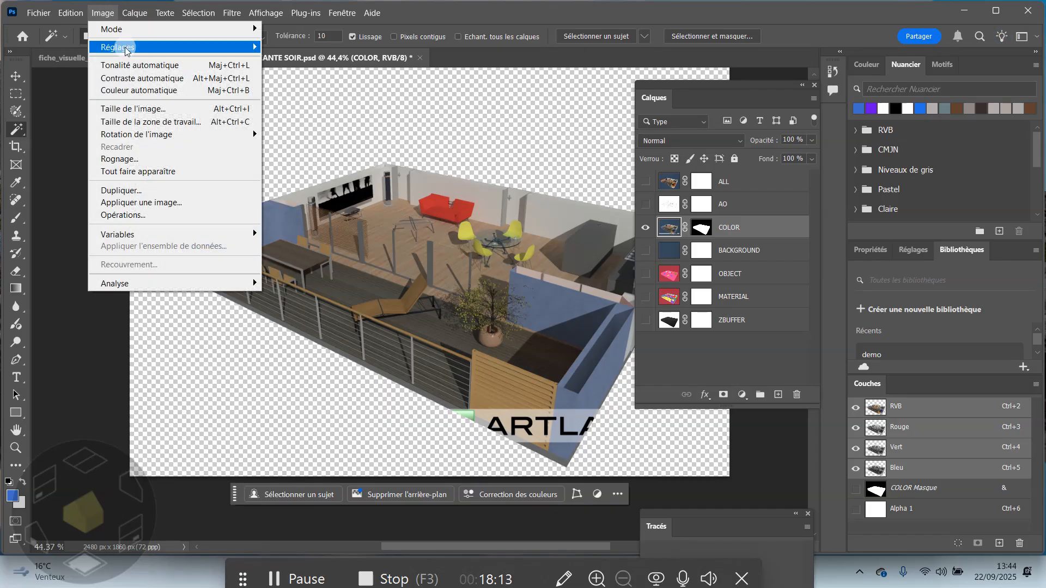
{"action": "mouse_move", "coordinate": [226, 49]}
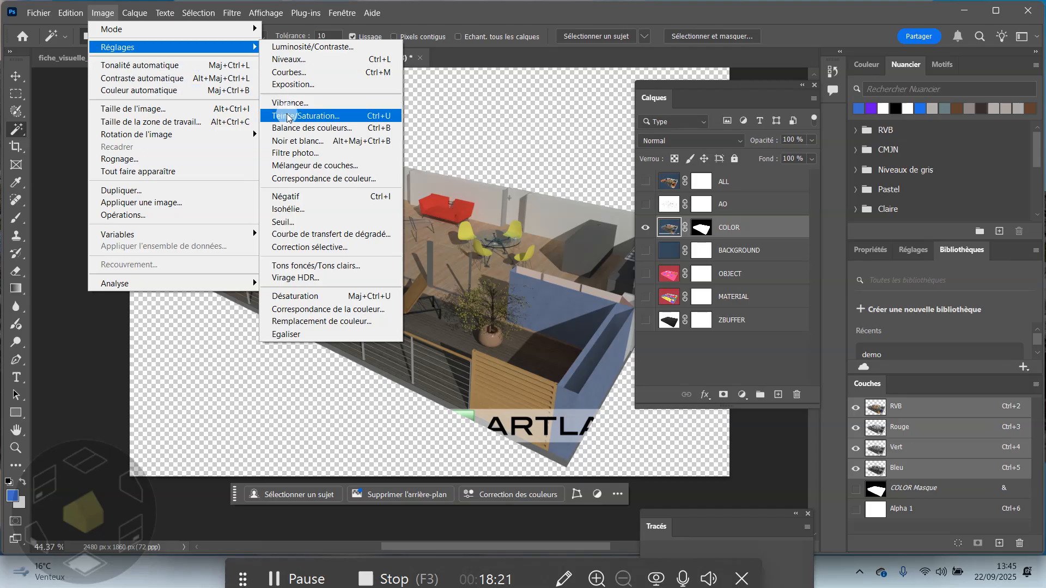
{"action": "left_click", "coordinate": [289, 60]}
{"action": "left_click_drag", "start_coordinate": [659, 133], "coordinate": [749, 107]}
{"action": "left_click_drag", "start_coordinate": [770, 260], "coordinate": [734, 263]}
{"action": "left_click_drag", "start_coordinate": [597, 262], "coordinate": [607, 261]}
{"action": "mouse_move", "coordinate": [670, 262]}
{"action": "left_mouse_down"}
{"action": "mouse_move", "coordinate": [688, 263]}
{"action": "mouse_move", "coordinate": [666, 263]}
{"action": "mouse_move", "coordinate": [675, 267]}
{"action": "left_mouse_up"}
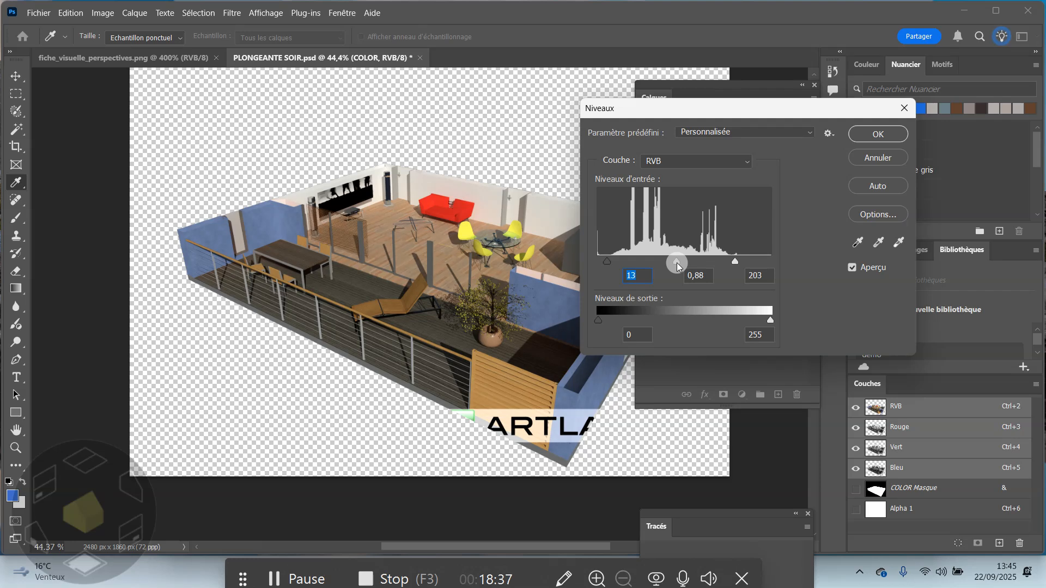
{"action": "left_click_drag", "start_coordinate": [676, 263], "coordinate": [676, 263]}
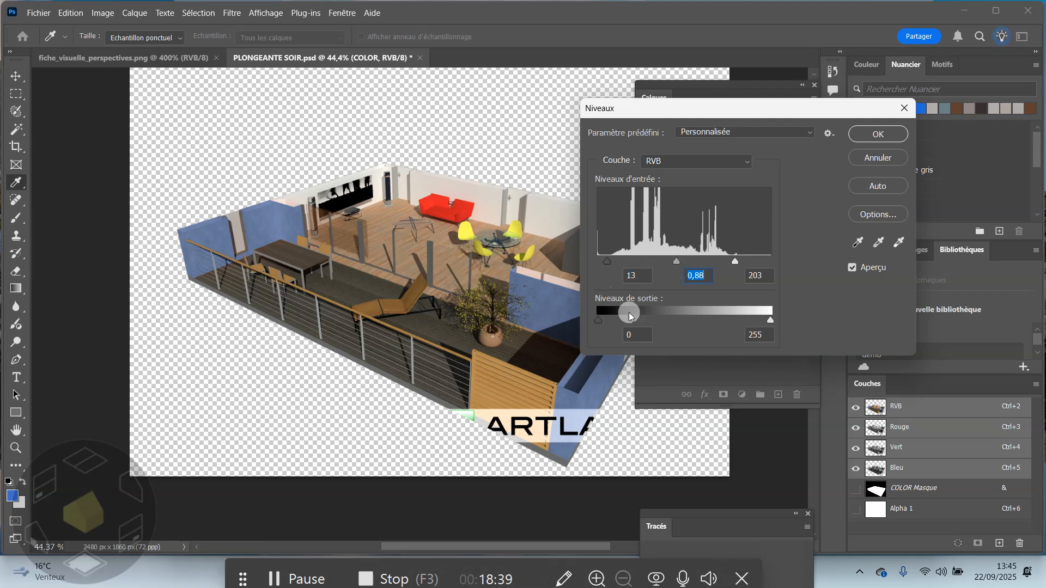